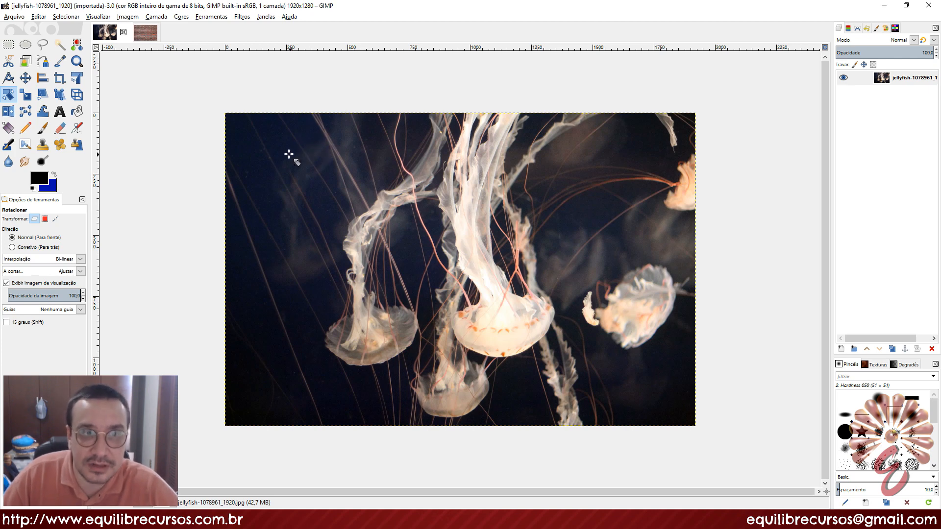
Step: Try rotating the jellyfish layer freely and with the 15-degree constraint, ending at about 18.55°, and reset the rotation
{"action": "left_click", "coordinate": [382, 202]}
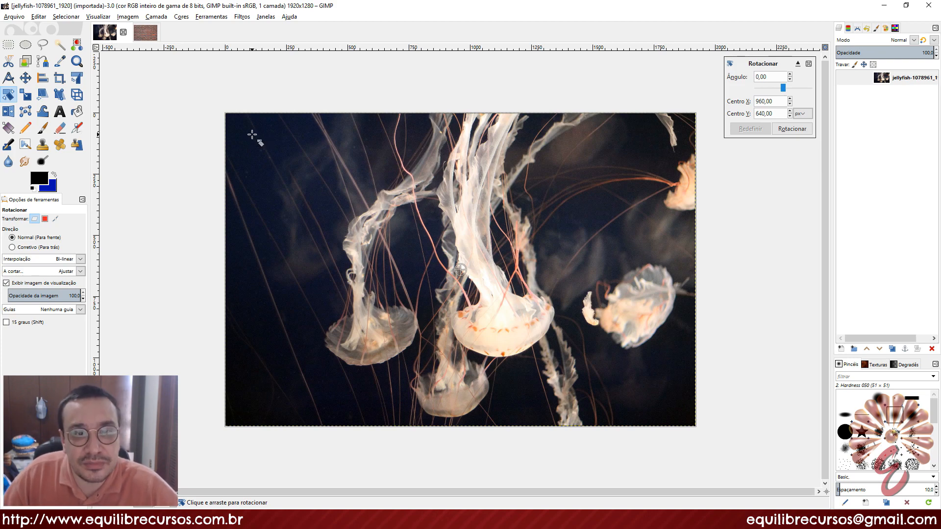
{"action": "mouse_move", "coordinate": [249, 134]}
{"action": "left_mouse_down"}
{"action": "mouse_move", "coordinate": [361, 92]}
{"action": "mouse_move", "coordinate": [414, 97]}
{"action": "mouse_move", "coordinate": [331, 125]}
{"action": "mouse_move", "coordinate": [294, 237]}
{"action": "mouse_move", "coordinate": [310, 266]}
{"action": "mouse_move", "coordinate": [325, 164]}
{"action": "mouse_move", "coordinate": [375, 121]}
{"action": "mouse_move", "coordinate": [322, 195]}
{"action": "mouse_move", "coordinate": [288, 143]}
{"action": "mouse_move", "coordinate": [413, 113]}
{"action": "mouse_move", "coordinate": [565, 122]}
{"action": "mouse_move", "coordinate": [609, 155]}
{"action": "mouse_move", "coordinate": [662, 260]}
{"action": "mouse_move", "coordinate": [652, 349]}
{"action": "mouse_move", "coordinate": [597, 407]}
{"action": "mouse_move", "coordinate": [514, 424]}
{"action": "mouse_move", "coordinate": [436, 424]}
{"action": "mouse_move", "coordinate": [326, 367]}
{"action": "mouse_move", "coordinate": [364, 240]}
{"action": "left_mouse_up"}
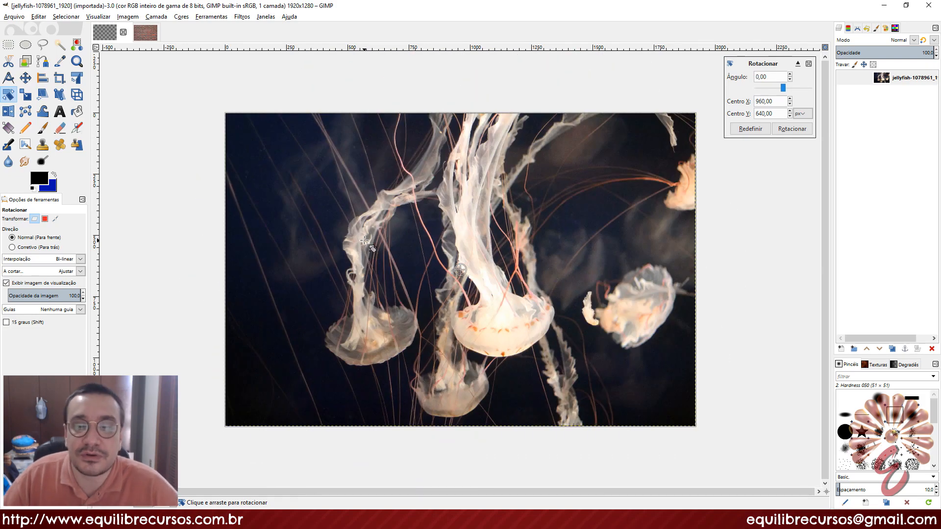
{"action": "left_click", "coordinate": [22, 323]}
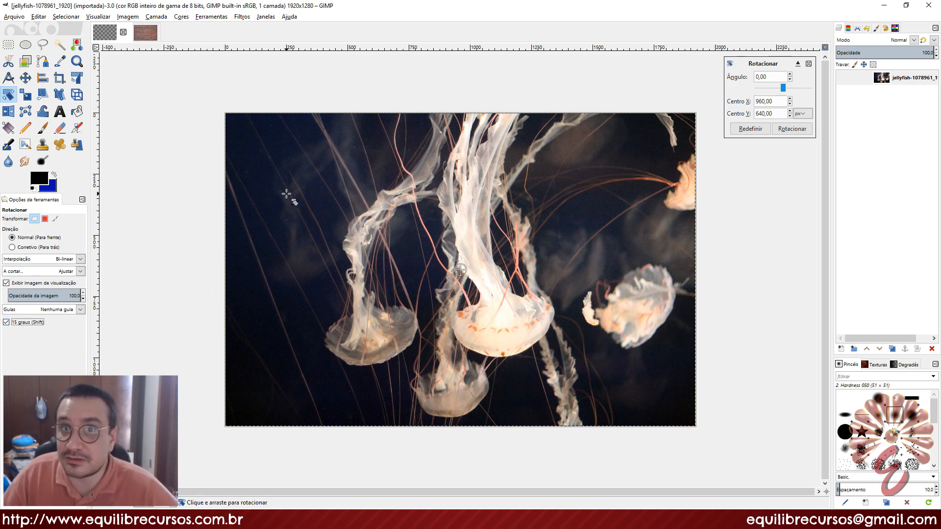
{"action": "left_click_drag", "start_coordinate": [300, 153], "coordinate": [326, 225]}
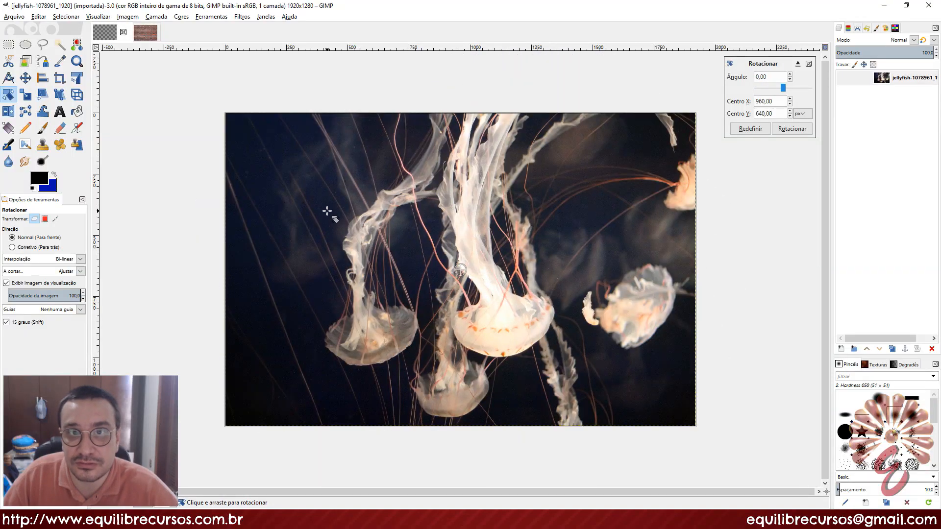
{"action": "left_click", "coordinate": [20, 323]}
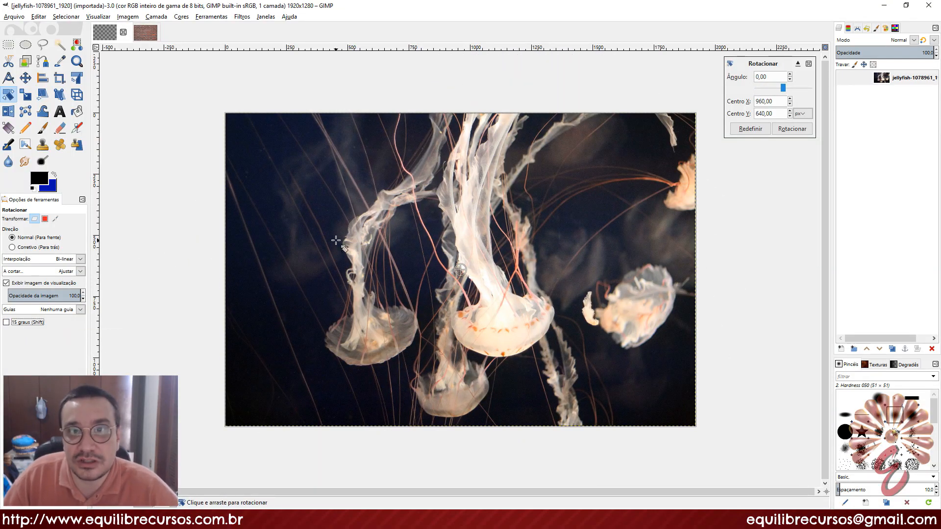
{"action": "left_click_drag", "start_coordinate": [335, 240], "coordinate": [365, 159]}
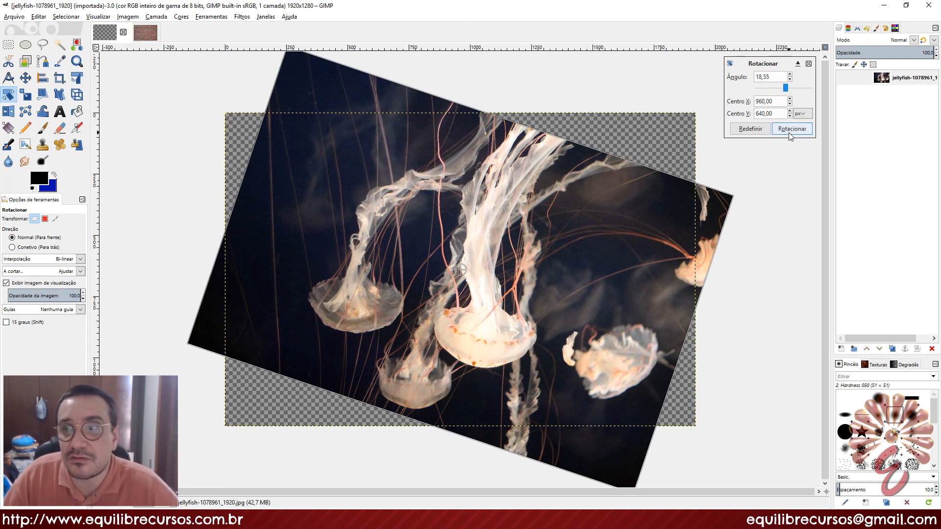
{"action": "left_click", "coordinate": [754, 130]}
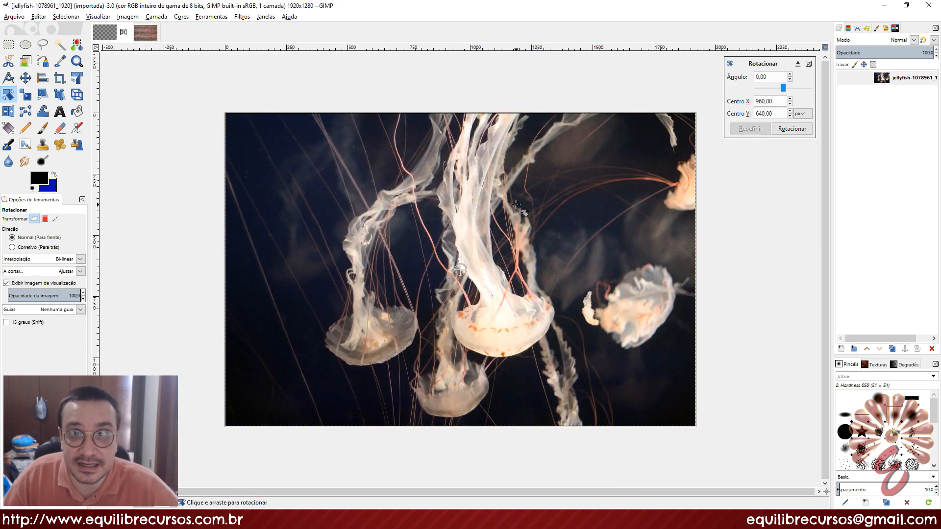
Step: Apply a freehand clockwise rotation to the jellyfish layer and undo it
{"action": "left_click_drag", "start_coordinate": [517, 205], "coordinate": [537, 234]}
{"action": "left_click", "coordinate": [790, 129]}
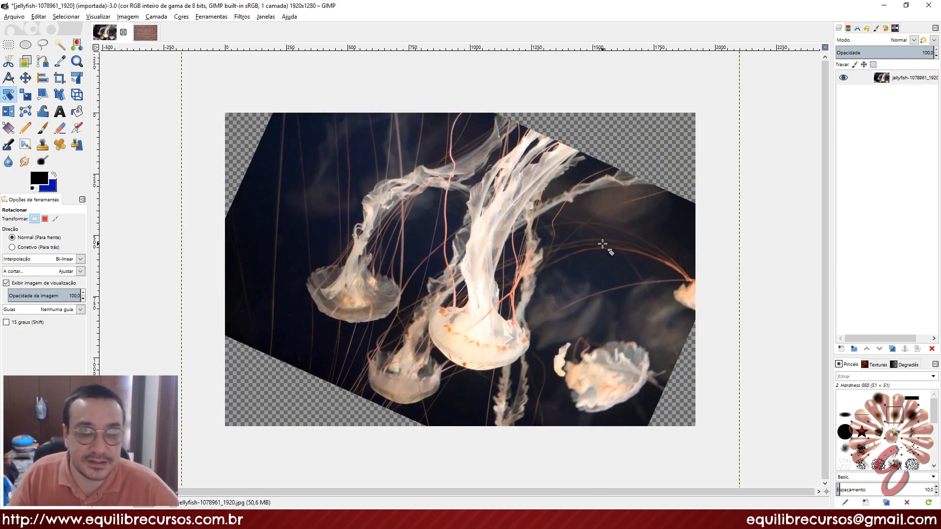
{"action": "key", "text": "ctrl+z"}
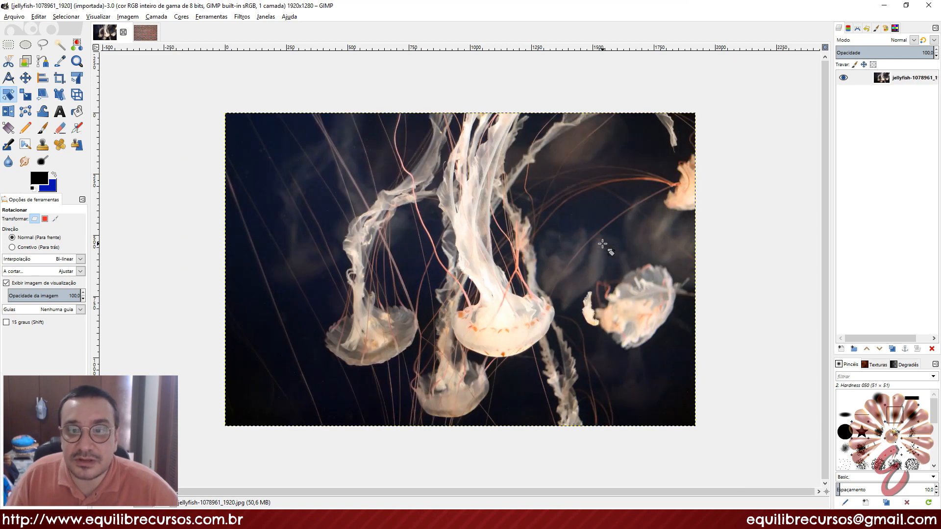
Step: Try scaling the jellyfish layer freehand from its upper corners with the Scale tool's preview opacity raised to 100, and reset the size
{"action": "left_click", "coordinate": [26, 95]}
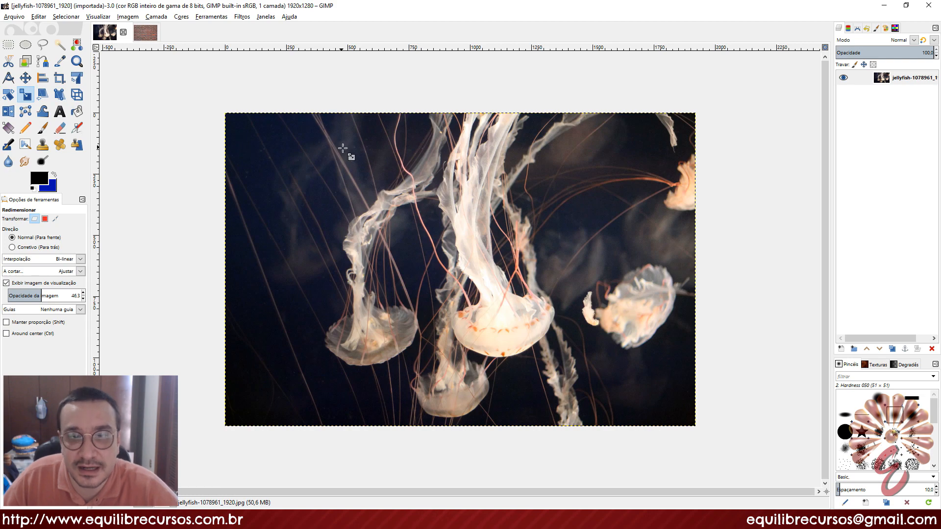
{"action": "left_click", "coordinate": [298, 144]}
{"action": "left_click_drag", "start_coordinate": [252, 149], "coordinate": [303, 164]}
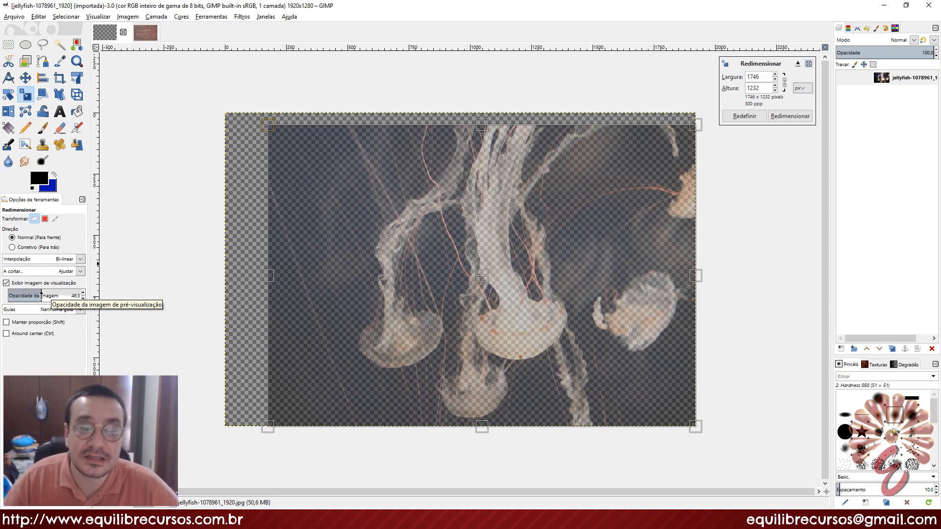
{"action": "left_click_drag", "start_coordinate": [41, 295], "coordinate": [84, 295]}
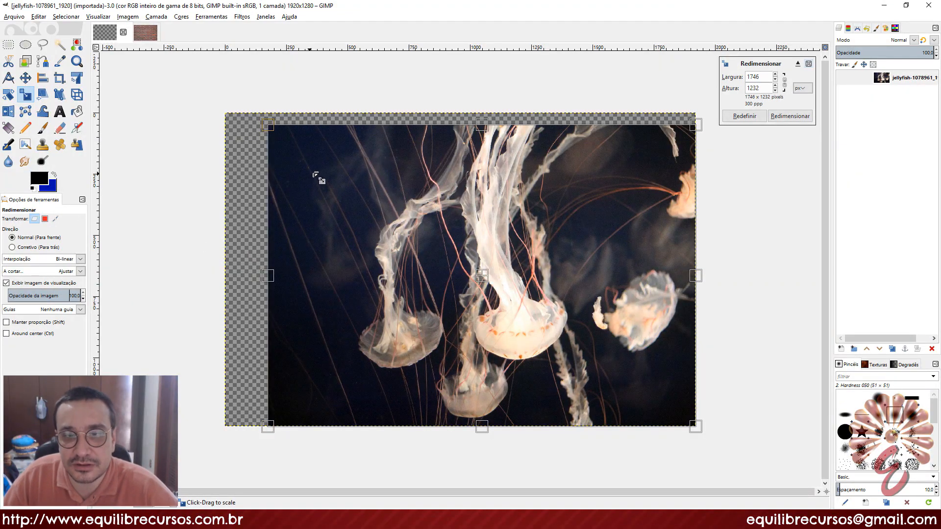
{"action": "left_click_drag", "start_coordinate": [282, 133], "coordinate": [276, 109]}
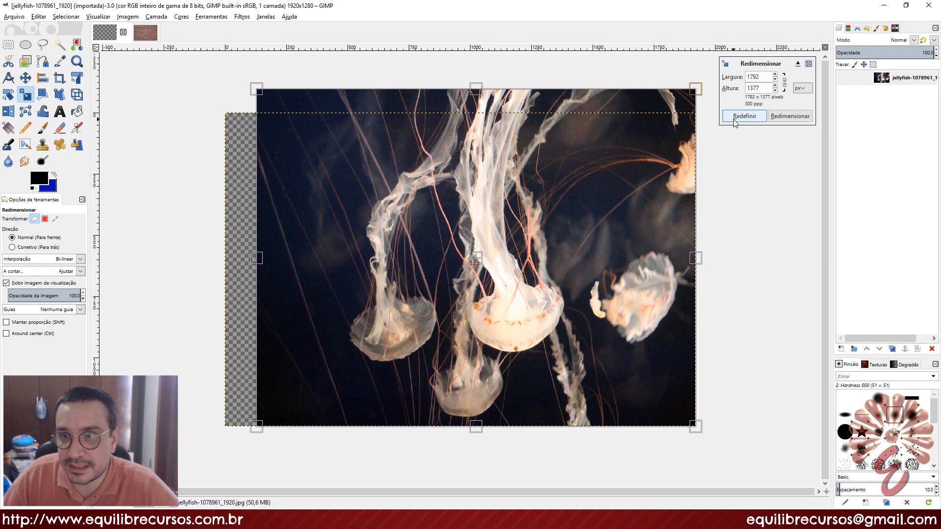
{"action": "left_click", "coordinate": [734, 117]}
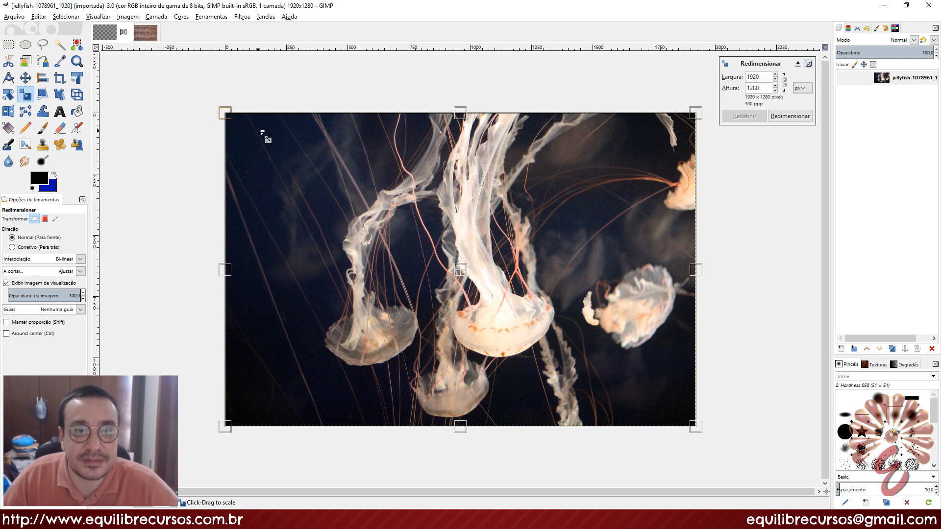
Step: Try scaling the layer proportionally from its upper-left corner, ending at about 1963 × 1309 pixels
{"action": "left_click_drag", "start_coordinate": [273, 147], "coordinate": [289, 201]}
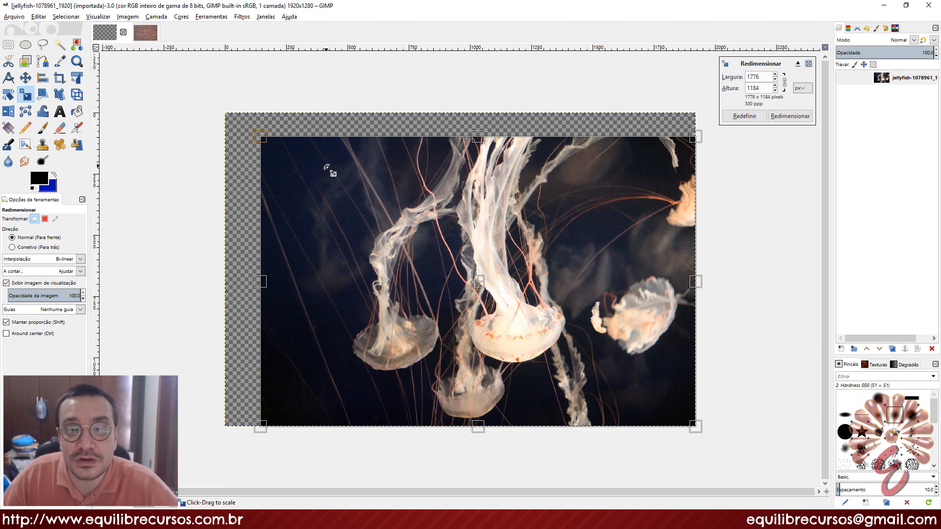
{"action": "left_click_drag", "start_coordinate": [325, 169], "coordinate": [267, 126]}
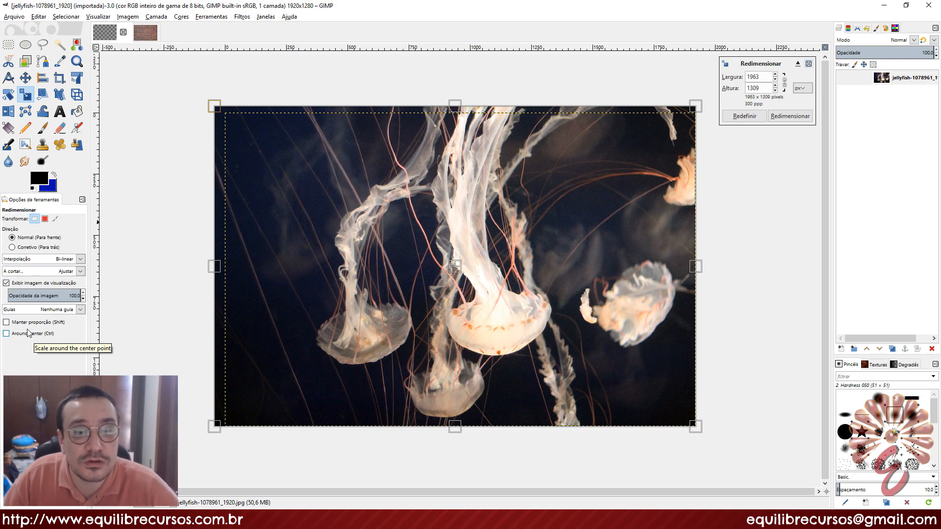
Step: Try scaling the layer without keeping proportions from different corners, down to about 1697 × 1001 pixels, and reset its size
{"action": "left_click_drag", "start_coordinate": [229, 118], "coordinate": [242, 134]}
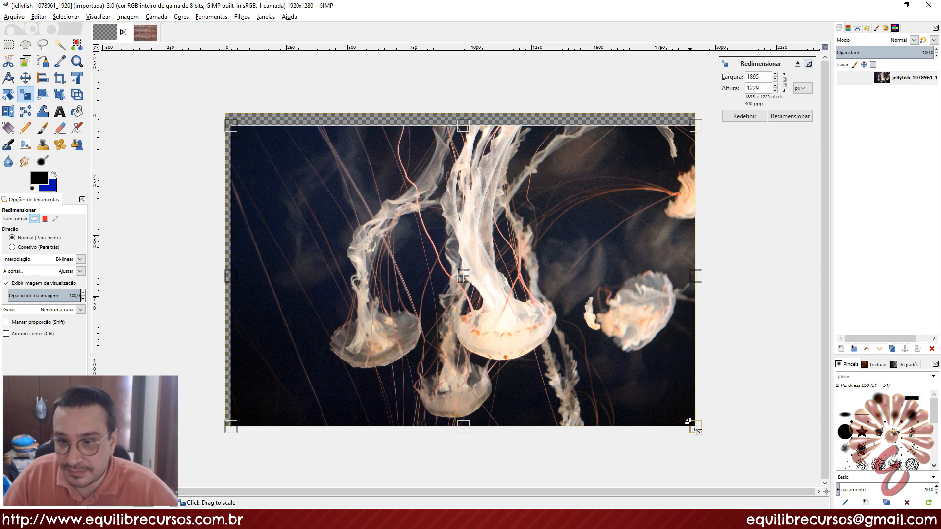
{"action": "left_click_drag", "start_coordinate": [687, 420], "coordinate": [653, 399]}
{"action": "left_click_drag", "start_coordinate": [641, 139], "coordinate": [630, 174]}
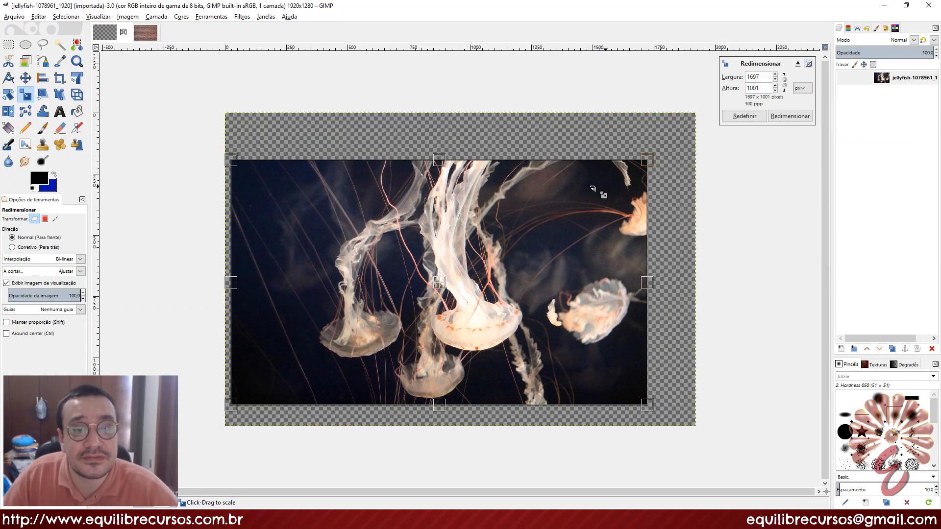
{"action": "left_click", "coordinate": [742, 116]}
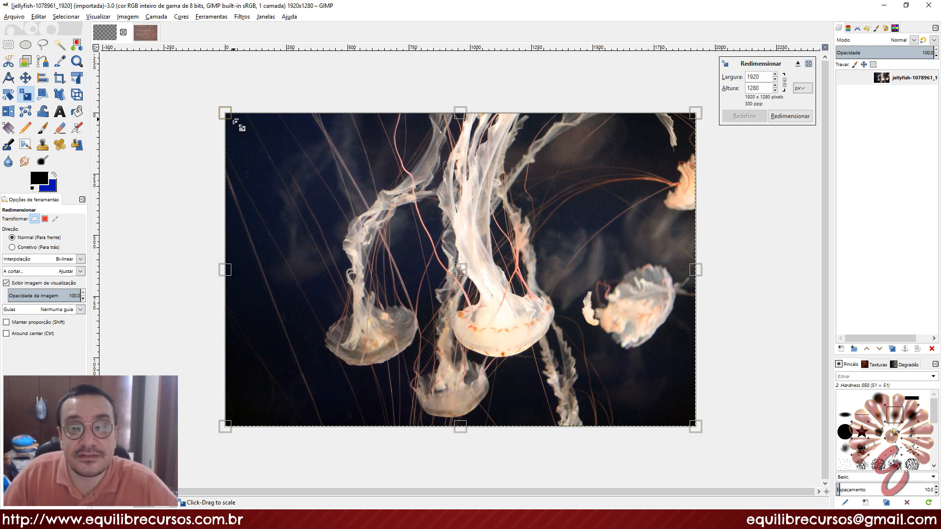
Step: Try scaling the layer from a corner, reset it, and shrink it proportionally around its center to about 1536 × 1024 pixels
{"action": "left_click_drag", "start_coordinate": [235, 121], "coordinate": [357, 195]}
{"action": "left_click", "coordinate": [735, 122]}
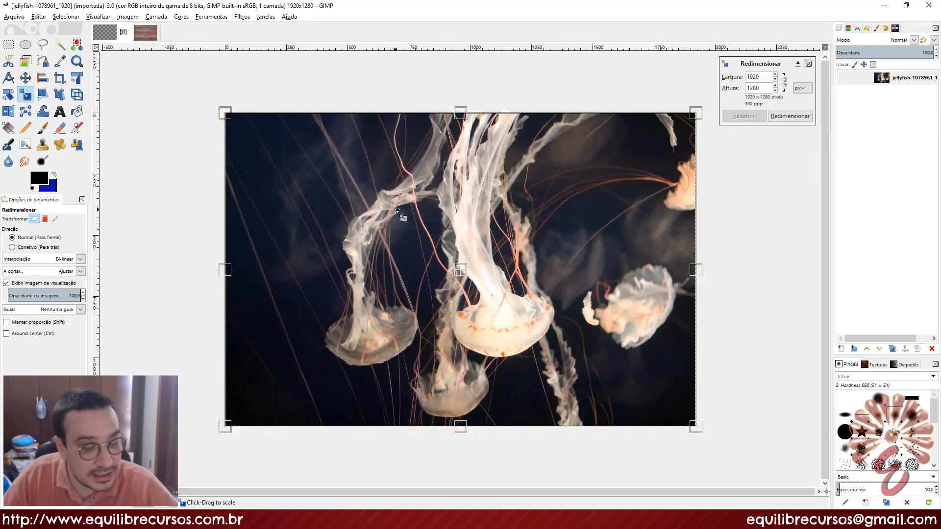
{"action": "left_click_drag", "start_coordinate": [237, 126], "coordinate": [326, 196]}
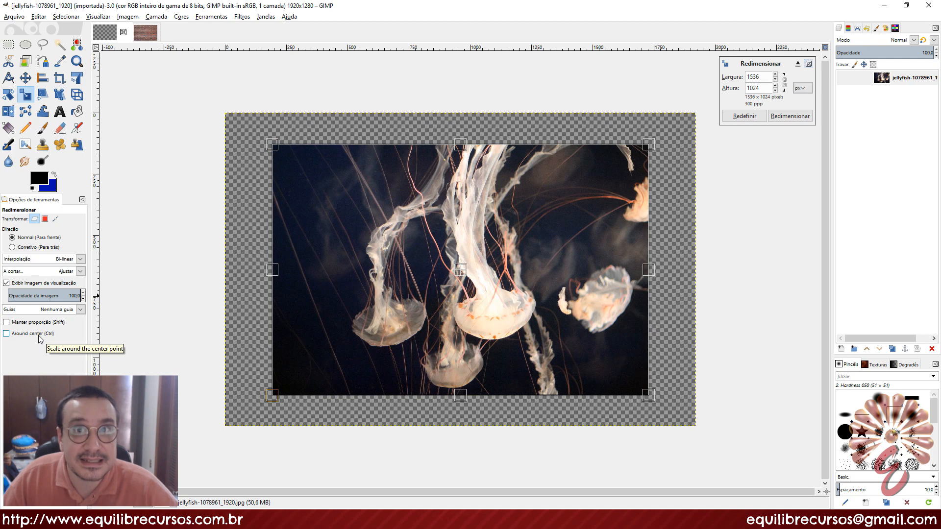
Step: Enable the Scale tool's Manter proporção and Around center options, test them by resizing the layer, and cancel the scaling
{"action": "left_click", "coordinate": [8, 323]}
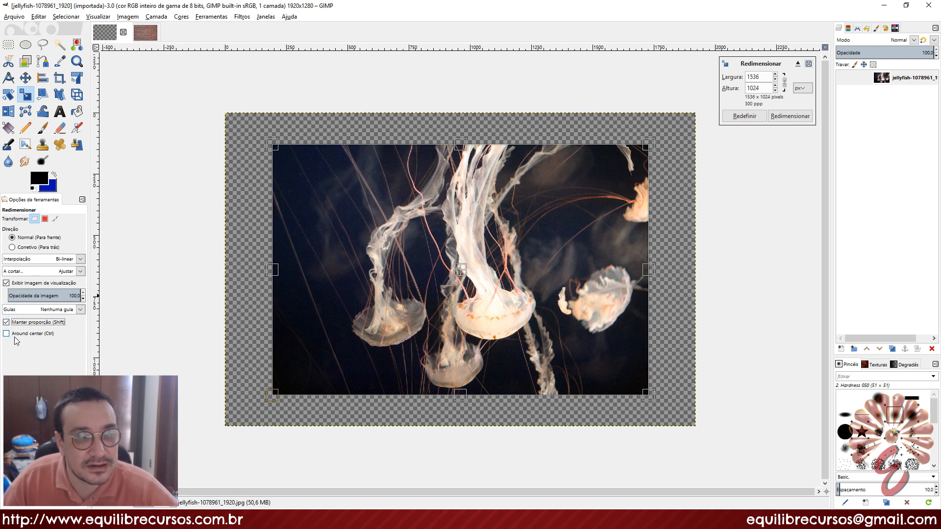
{"action": "left_click", "coordinate": [14, 335]}
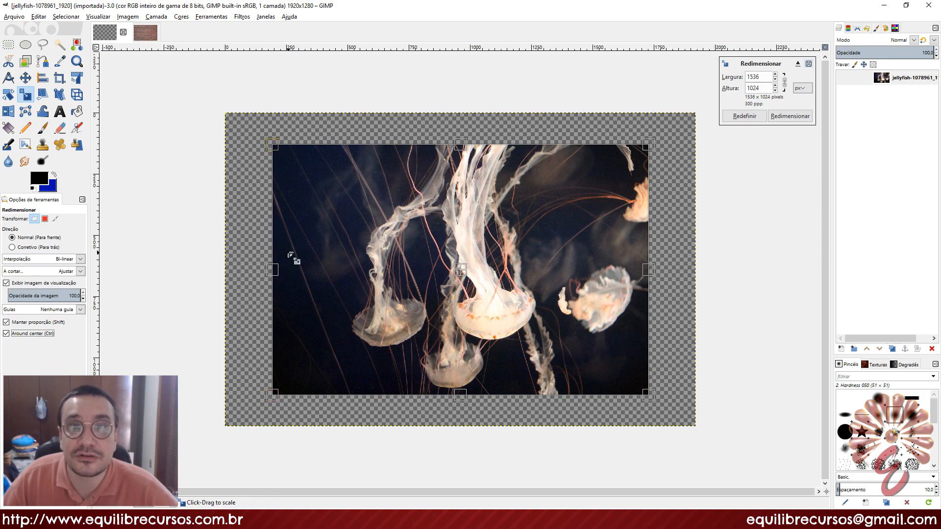
{"action": "left_click_drag", "start_coordinate": [300, 182], "coordinate": [259, 156]}
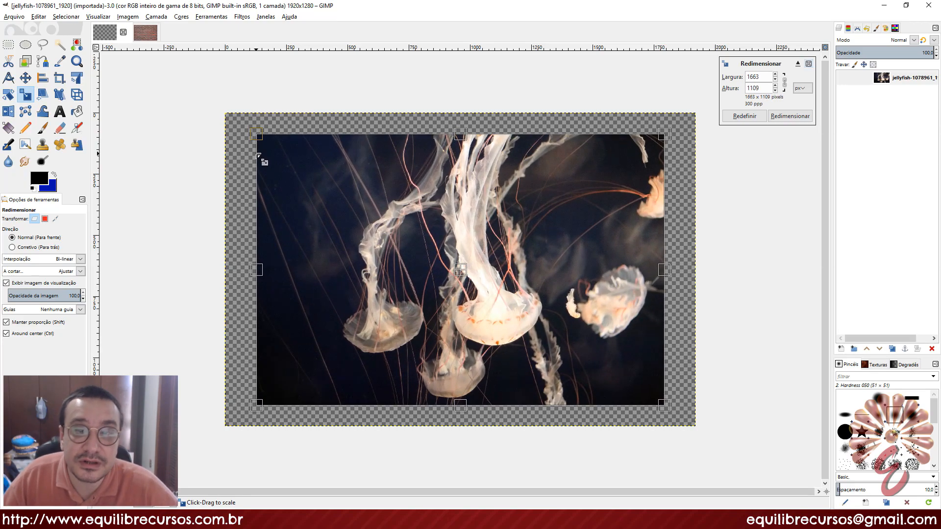
{"action": "left_click_drag", "start_coordinate": [259, 156], "coordinate": [274, 133]}
{"action": "key", "text": "Escape"}
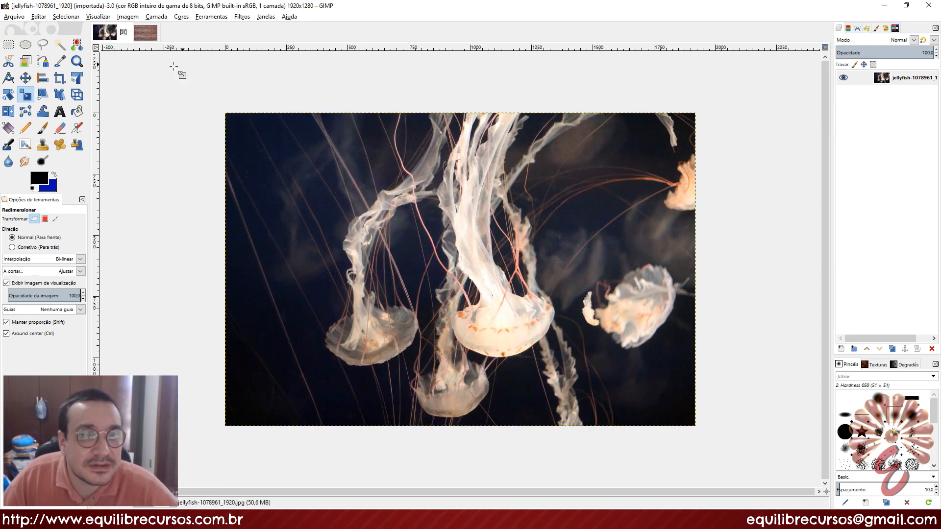
Step: Try shearing the jellyfish layer horizontally, first with an X magnitude of about -186 and again at about 51
{"action": "left_click", "coordinate": [43, 94]}
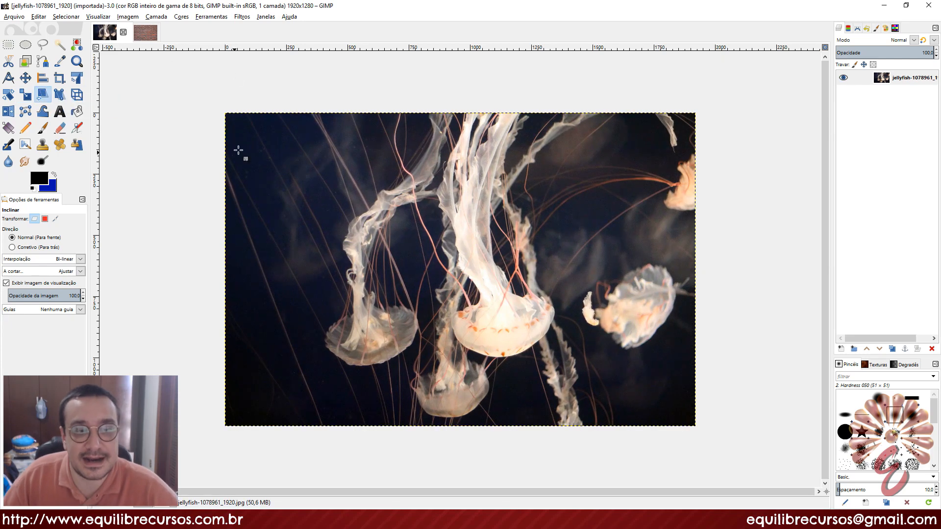
{"action": "left_click", "coordinate": [382, 161]}
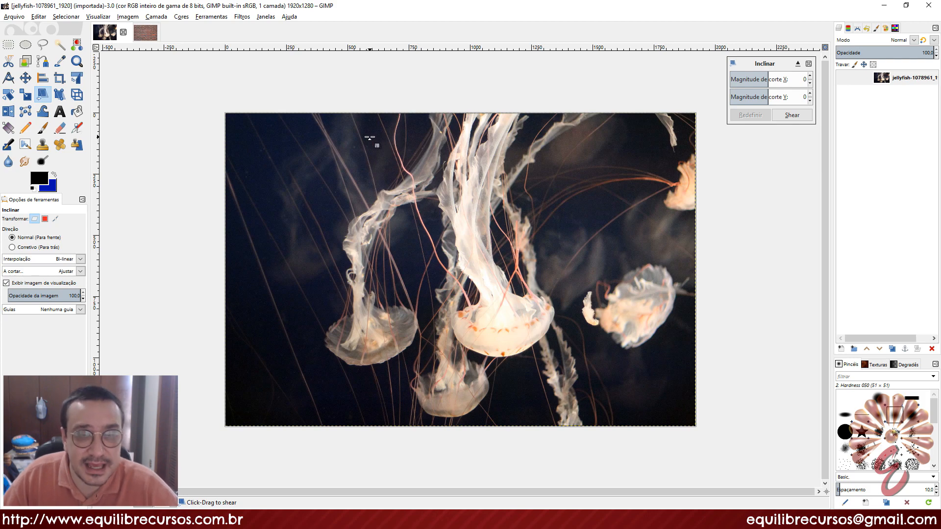
{"action": "left_click_drag", "start_coordinate": [424, 131], "coordinate": [471, 117]}
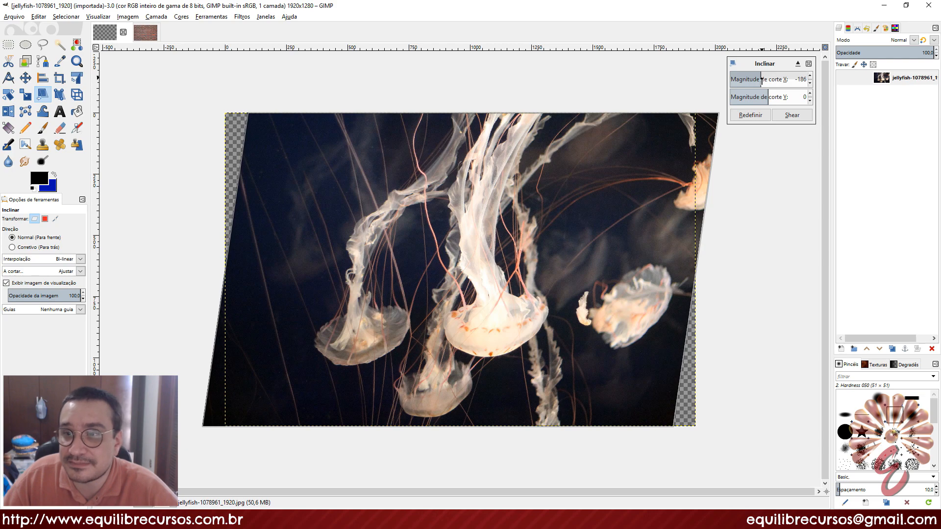
{"action": "mouse_move", "coordinate": [761, 81]}
{"action": "left_mouse_down"}
{"action": "mouse_move", "coordinate": [744, 78]}
{"action": "mouse_move", "coordinate": [784, 79]}
{"action": "mouse_move", "coordinate": [759, 78]}
{"action": "mouse_move", "coordinate": [778, 74]}
{"action": "mouse_move", "coordinate": [770, 75]}
{"action": "left_mouse_up"}
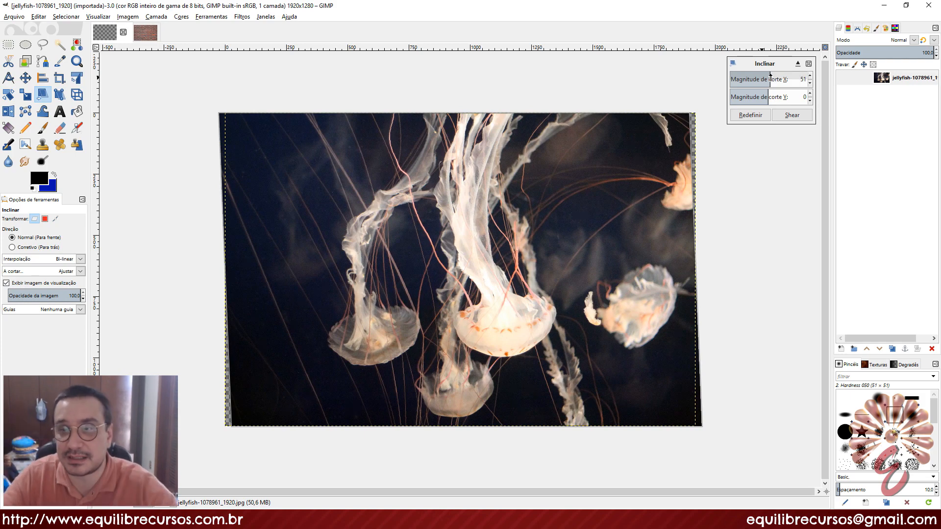
Step: Try shearing the layer vertically by adjusting the Y magnitude, and reset the shear
{"action": "left_click", "coordinate": [768, 95]}
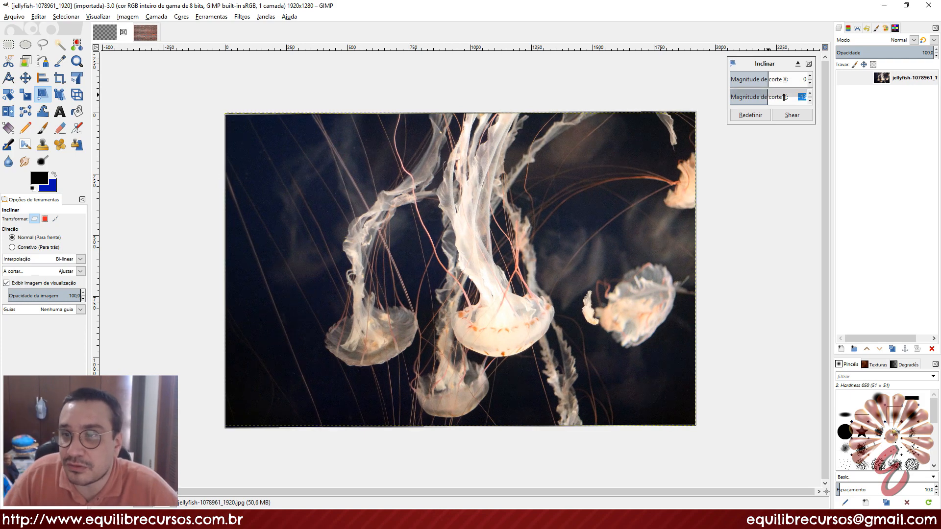
{"action": "left_click_drag", "start_coordinate": [783, 96], "coordinate": [757, 97]}
{"action": "left_click", "coordinate": [753, 115]}
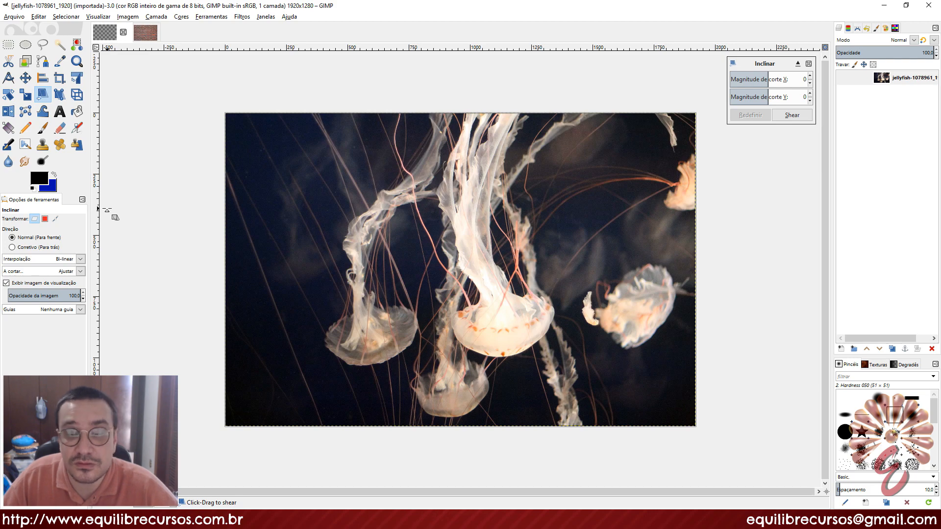
Step: Try shearing the layer in the Corretivo direction, switch on the image preview to compare, and cancel the shear
{"action": "left_click_drag", "start_coordinate": [296, 177], "coordinate": [257, 143]}
{"action": "left_click", "coordinate": [19, 248]}
{"action": "left_click_drag", "start_coordinate": [382, 140], "coordinate": [436, 141]}
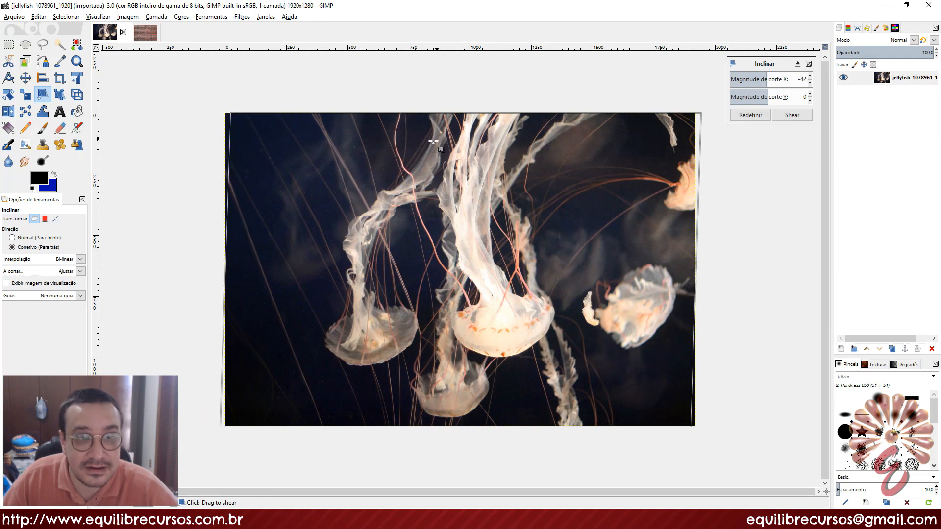
{"action": "left_click", "coordinate": [21, 284]}
{"action": "left_click_drag", "start_coordinate": [405, 133], "coordinate": [476, 148]}
{"action": "key", "text": "Escape"}
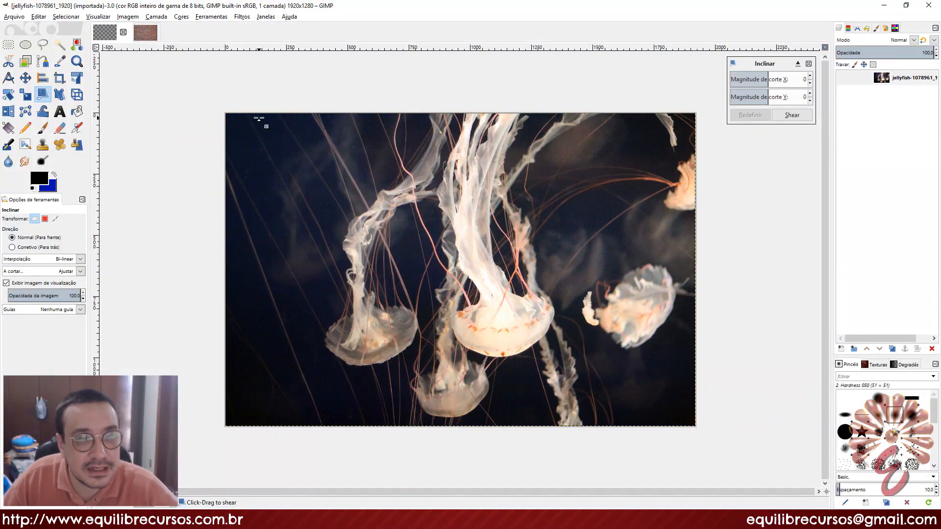
Step: View the handle mode options of the Handle Transform tool and return to the Scale tool
{"action": "left_click", "coordinate": [58, 96]}
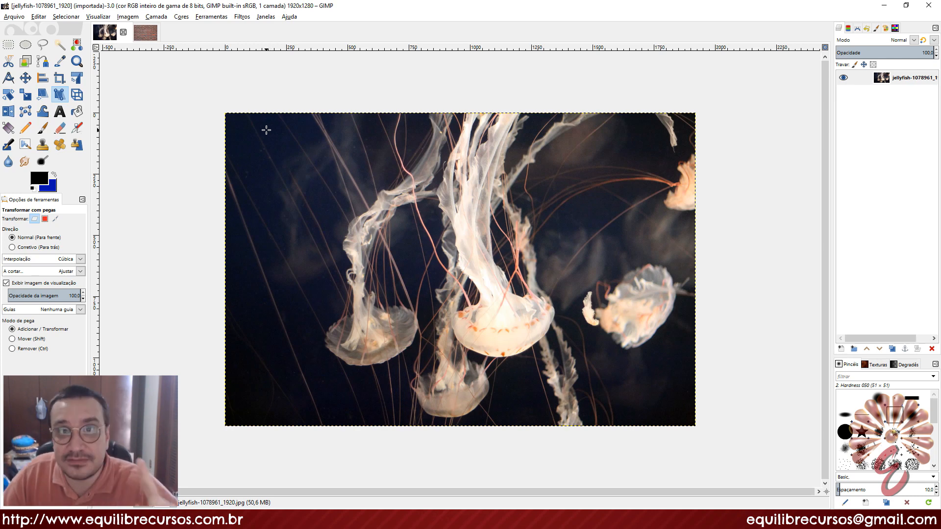
{"action": "left_click", "coordinate": [26, 96]}
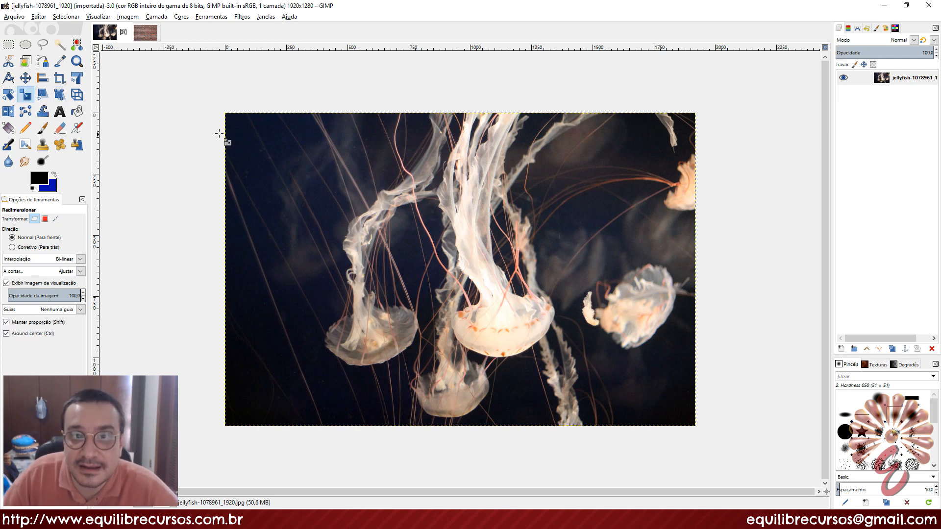
Step: Try Handle Transform on the jellyfish layer, moving, scaling and rotating it with handles near its upper-left and lower-right corners
{"action": "left_click", "coordinate": [255, 187]}
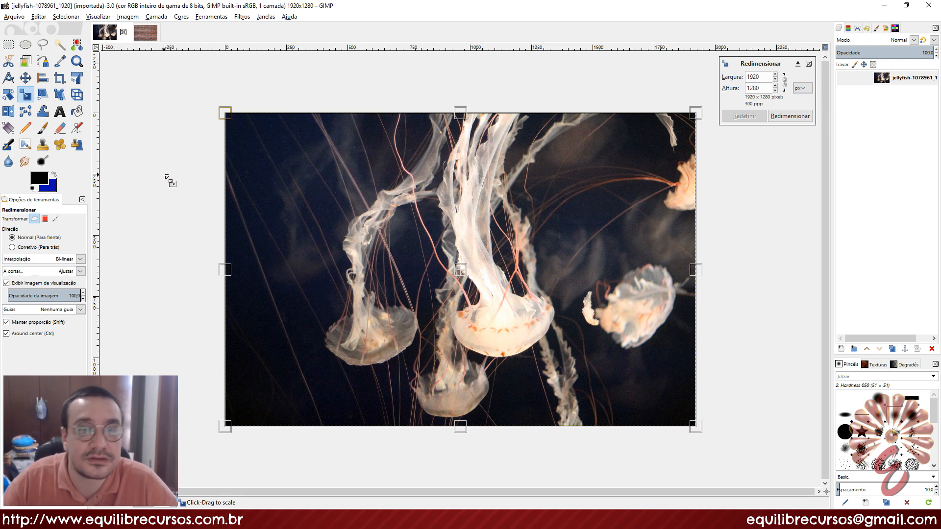
{"action": "left_click", "coordinate": [62, 99]}
{"action": "left_click", "coordinate": [252, 131]}
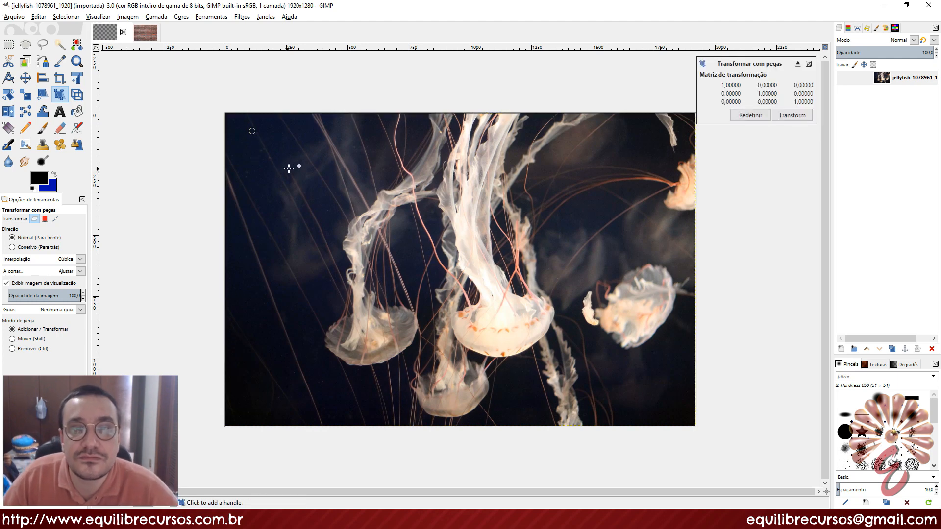
{"action": "mouse_move", "coordinate": [252, 130]}
{"action": "left_mouse_down"}
{"action": "mouse_move", "coordinate": [252, 150]}
{"action": "mouse_move", "coordinate": [260, 140]}
{"action": "mouse_move", "coordinate": [254, 133]}
{"action": "mouse_move", "coordinate": [245, 147]}
{"action": "mouse_move", "coordinate": [239, 128]}
{"action": "mouse_move", "coordinate": [259, 138]}
{"action": "left_mouse_up"}
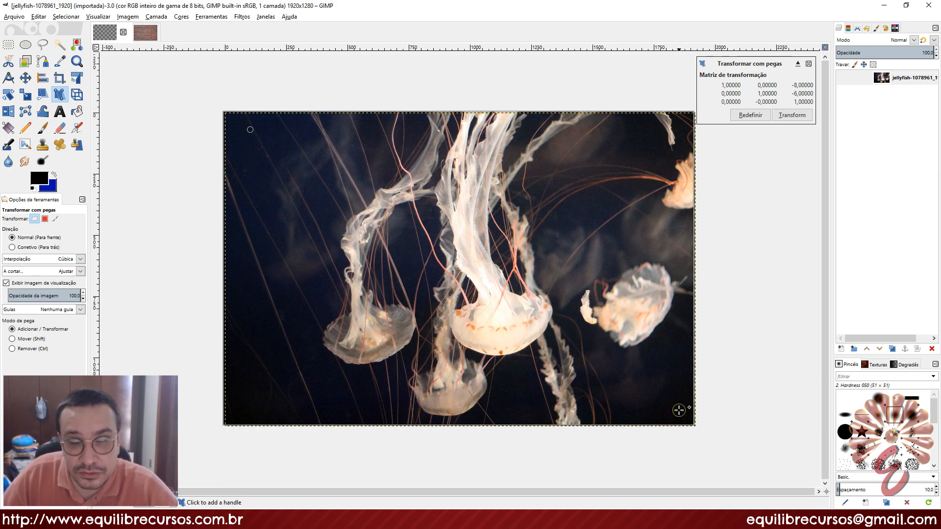
{"action": "mouse_move", "coordinate": [679, 410]}
{"action": "left_mouse_down"}
{"action": "mouse_move", "coordinate": [592, 385]}
{"action": "mouse_move", "coordinate": [401, 252]}
{"action": "mouse_move", "coordinate": [294, 191]}
{"action": "mouse_move", "coordinate": [315, 189]}
{"action": "mouse_move", "coordinate": [645, 410]}
{"action": "mouse_move", "coordinate": [569, 380]}
{"action": "mouse_move", "coordinate": [434, 248]}
{"action": "mouse_move", "coordinate": [485, 180]}
{"action": "mouse_move", "coordinate": [352, 382]}
{"action": "mouse_move", "coordinate": [529, 283]}
{"action": "mouse_move", "coordinate": [651, 430]}
{"action": "mouse_move", "coordinate": [674, 407]}
{"action": "left_mouse_up"}
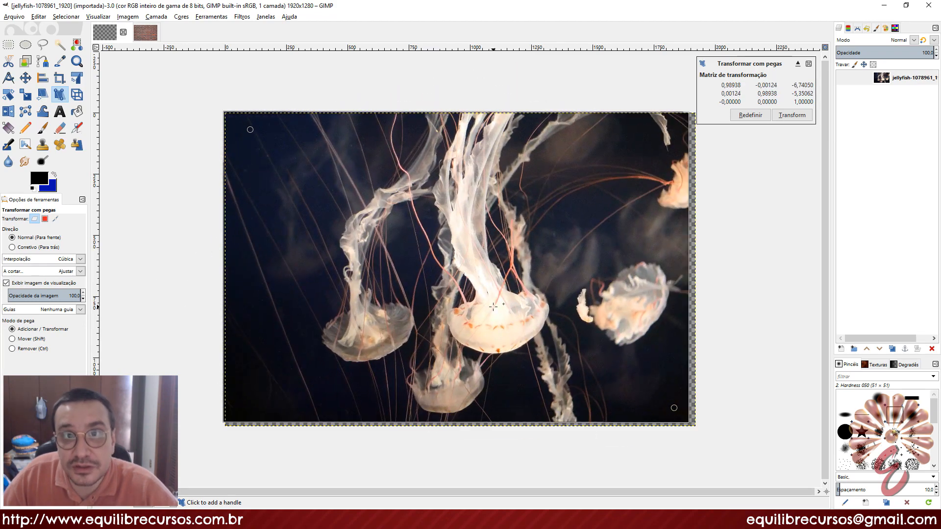
{"action": "left_click_drag", "start_coordinate": [251, 129], "coordinate": [265, 116]}
{"action": "mouse_move", "coordinate": [671, 409]}
{"action": "left_mouse_down"}
{"action": "mouse_move", "coordinate": [577, 410]}
{"action": "mouse_move", "coordinate": [622, 380]}
{"action": "mouse_move", "coordinate": [601, 349]}
{"action": "mouse_move", "coordinate": [506, 390]}
{"action": "mouse_move", "coordinate": [728, 426]}
{"action": "mouse_move", "coordinate": [663, 402]}
{"action": "left_mouse_up"}
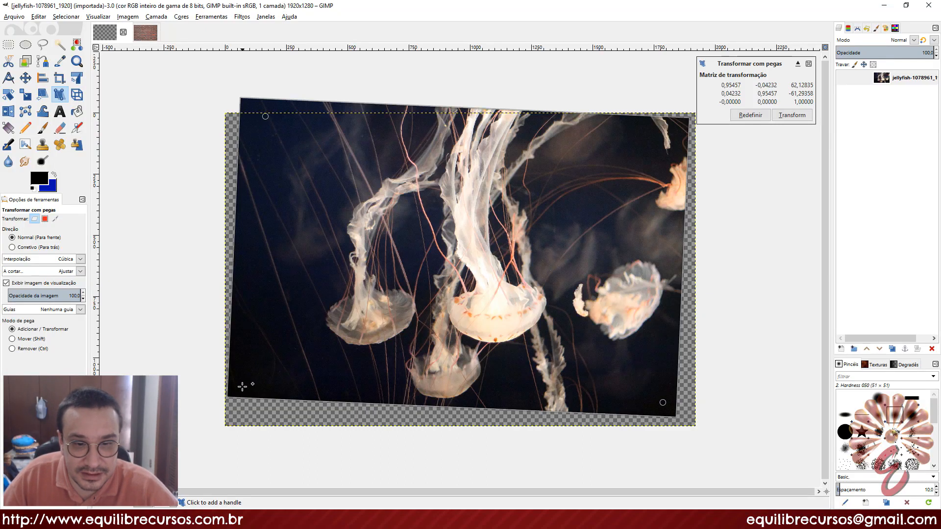
Step: Try shearing and distorting the layer's perspective with added lower-left and upper-right handles, and reset the transformation
{"action": "left_click_drag", "start_coordinate": [242, 387], "coordinate": [254, 230]}
{"action": "left_click_drag", "start_coordinate": [262, 402], "coordinate": [274, 366]}
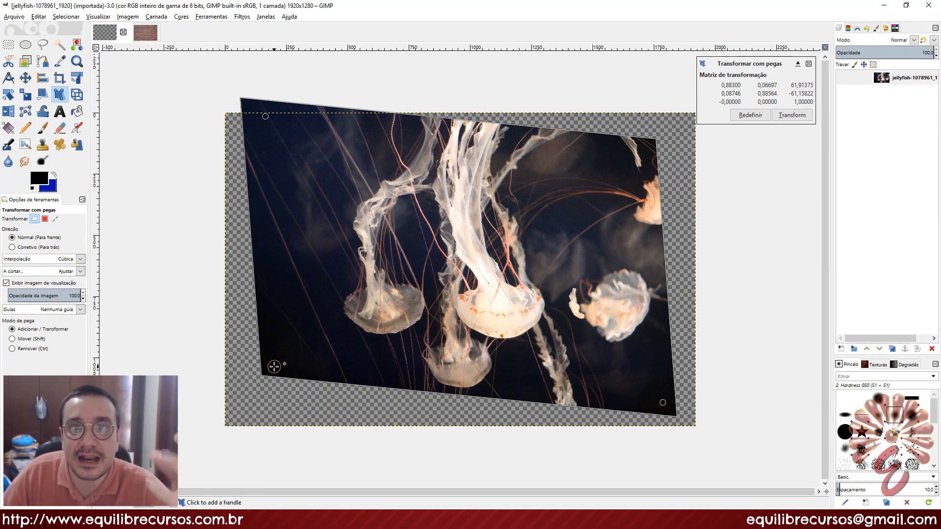
{"action": "left_click_drag", "start_coordinate": [273, 366], "coordinate": [272, 388]}
{"action": "left_click_drag", "start_coordinate": [640, 128], "coordinate": [552, 226]}
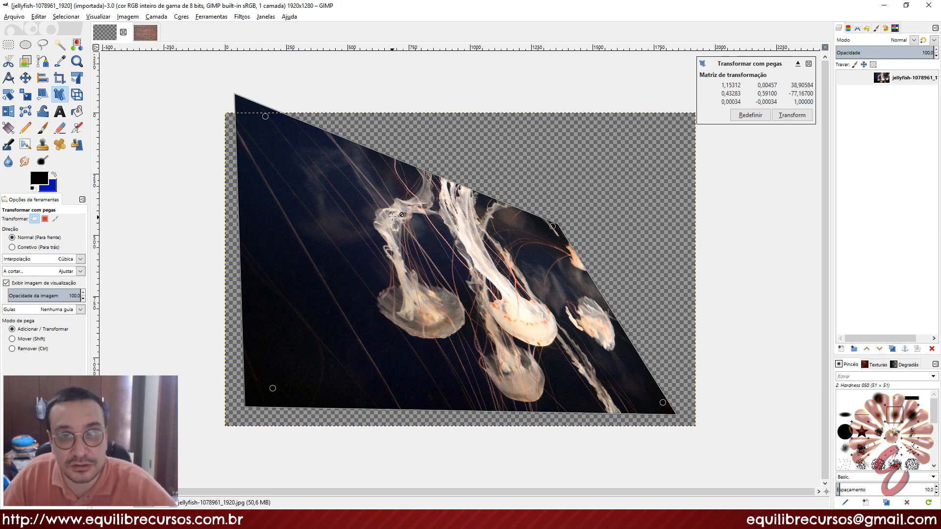
{"action": "left_click_drag", "start_coordinate": [552, 226], "coordinate": [660, 140]}
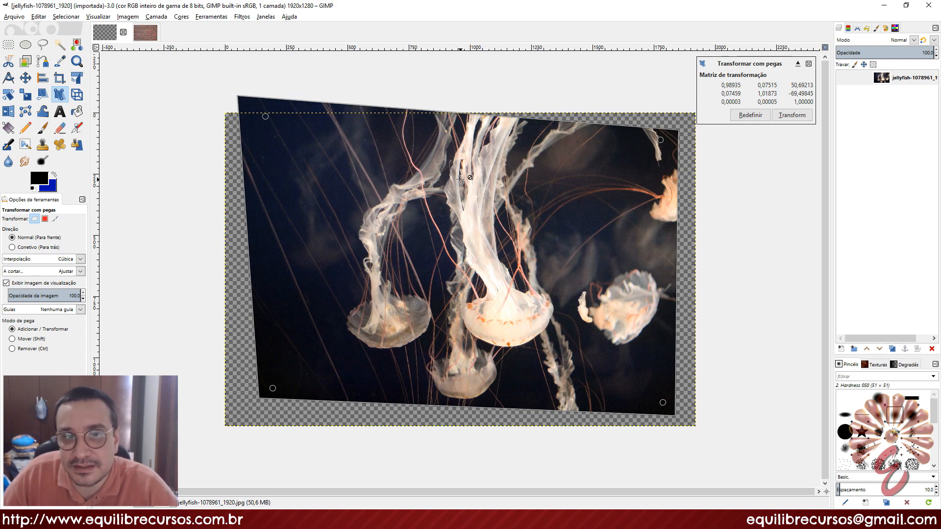
{"action": "left_click", "coordinate": [747, 116]}
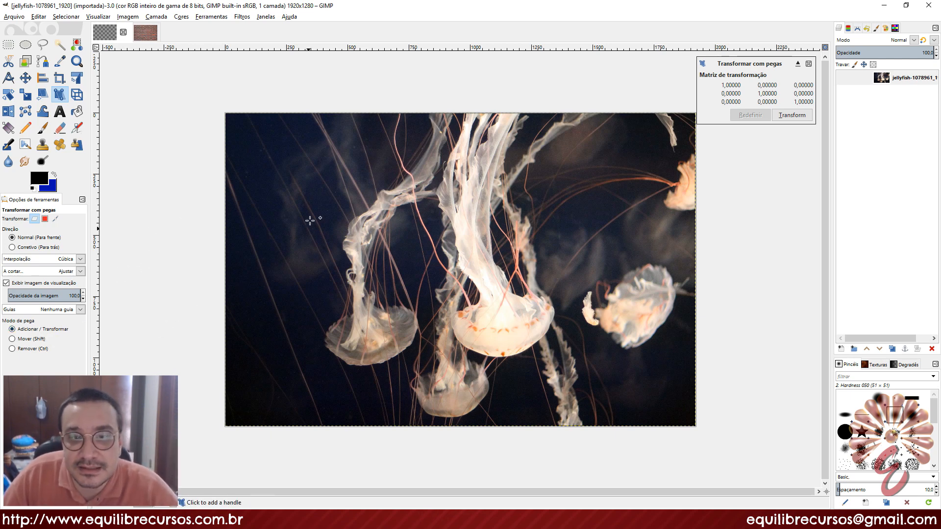
Step: Add handles near the layer's upper-left corner and upper-right area, and tilt the layer slightly clockwise with the second one
{"action": "left_click", "coordinate": [247, 132]}
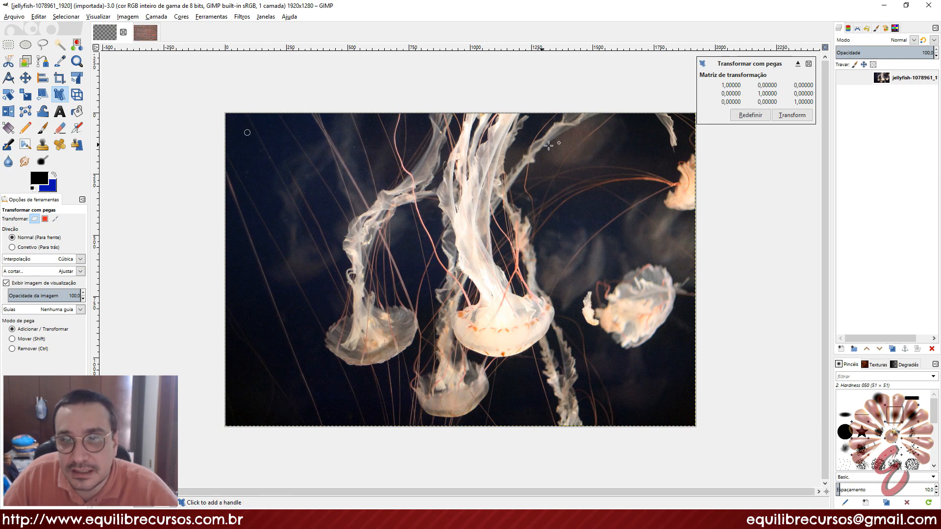
{"action": "left_click", "coordinate": [622, 144]}
{"action": "mouse_move", "coordinate": [623, 145]}
{"action": "left_mouse_down"}
{"action": "mouse_move", "coordinate": [546, 202]}
{"action": "mouse_move", "coordinate": [643, 174]}
{"action": "mouse_move", "coordinate": [630, 161]}
{"action": "left_mouse_up"}
Step: Set the handle mode to Mover and reposition the two handles near the layer's lower-left and upper-left corners
{"action": "left_click", "coordinate": [31, 338]}
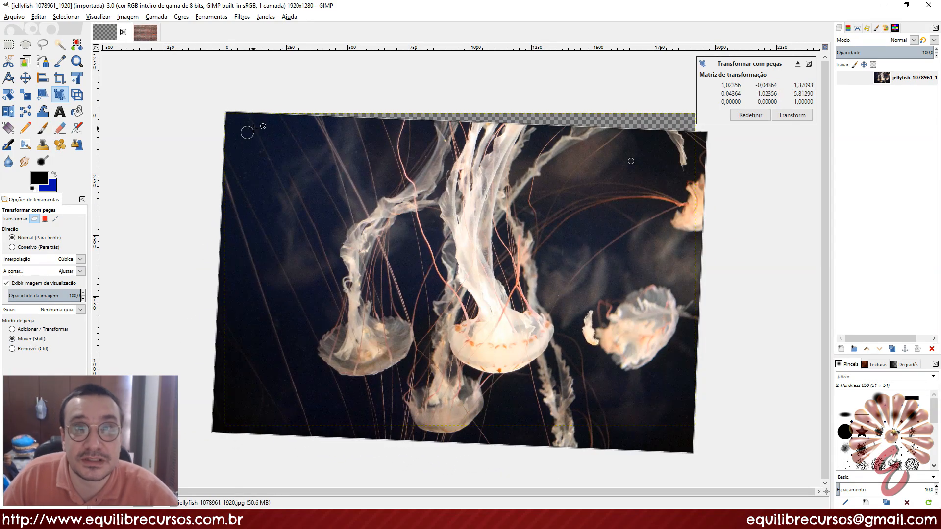
{"action": "left_click_drag", "start_coordinate": [248, 131], "coordinate": [246, 354]}
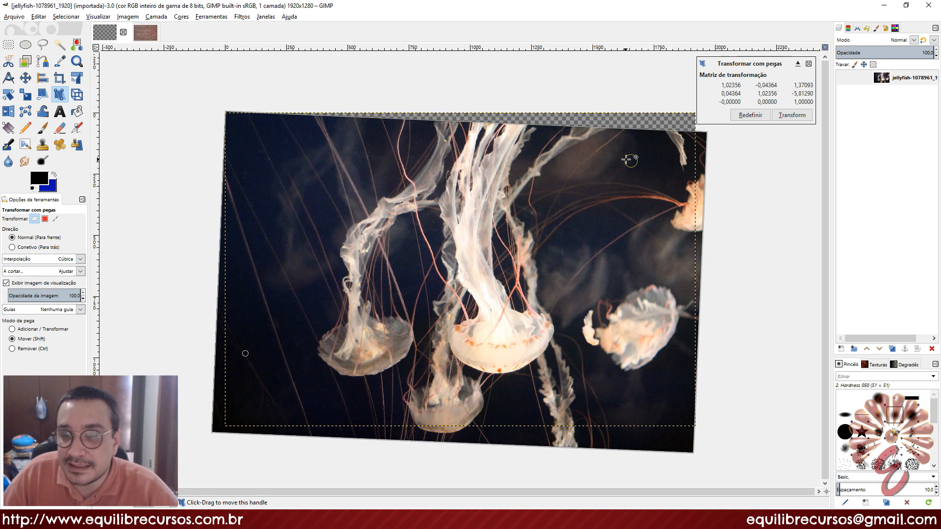
{"action": "left_click_drag", "start_coordinate": [629, 160], "coordinate": [256, 140]}
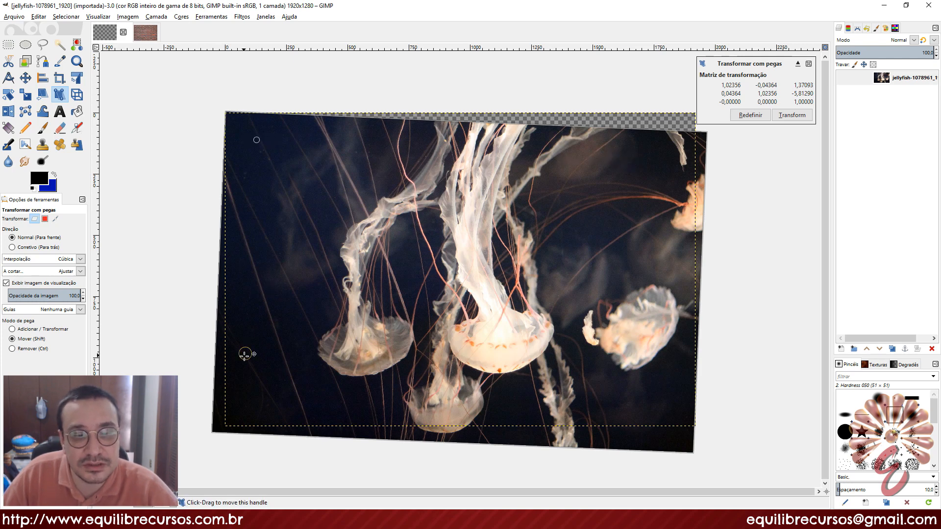
{"action": "left_click_drag", "start_coordinate": [245, 354], "coordinate": [239, 403]}
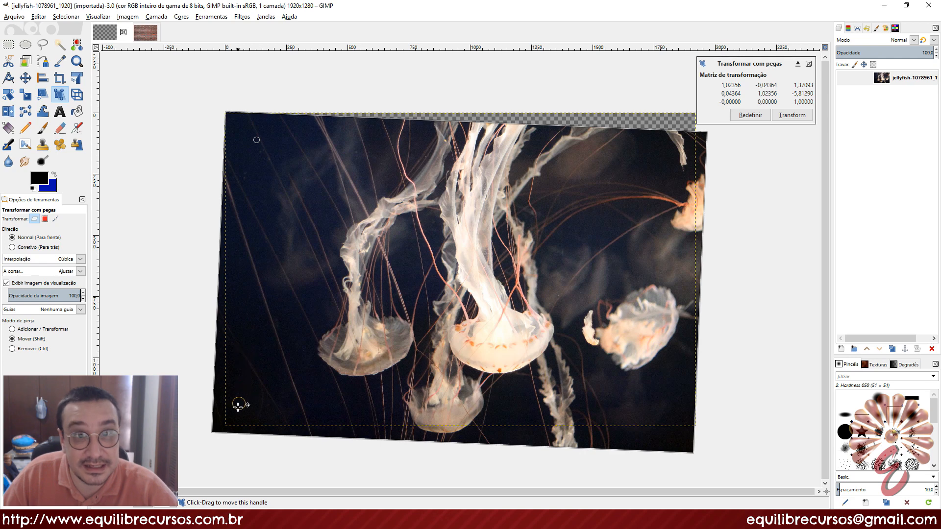
Step: Remove the upper-left handle in Remover mode, return to Adicionar / Transformar, and move and remove the remaining handle using temporary modes
{"action": "left_click", "coordinate": [48, 348]}
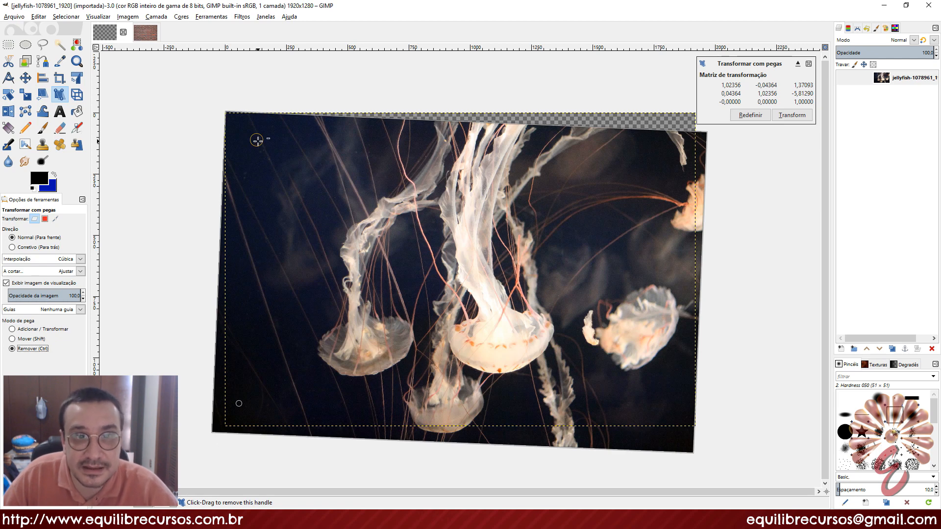
{"action": "left_click", "coordinate": [256, 140]}
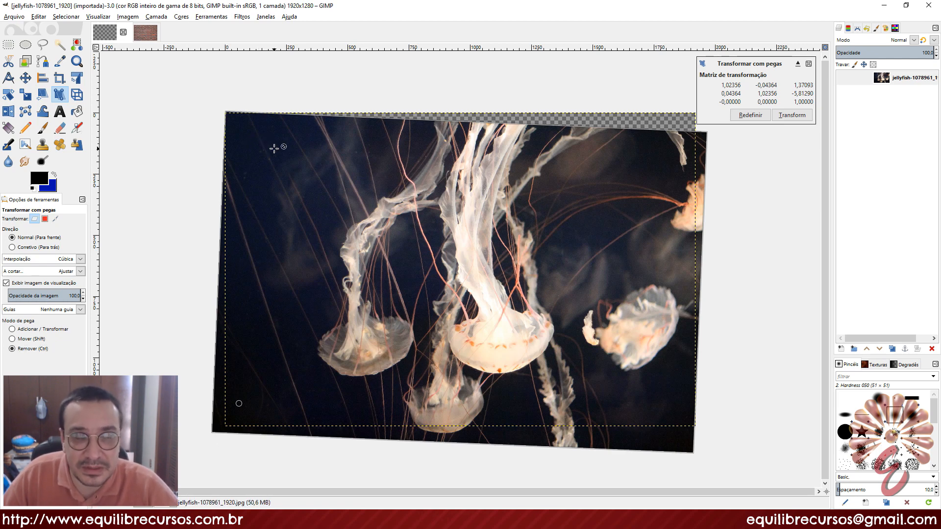
{"action": "left_click", "coordinate": [26, 329]}
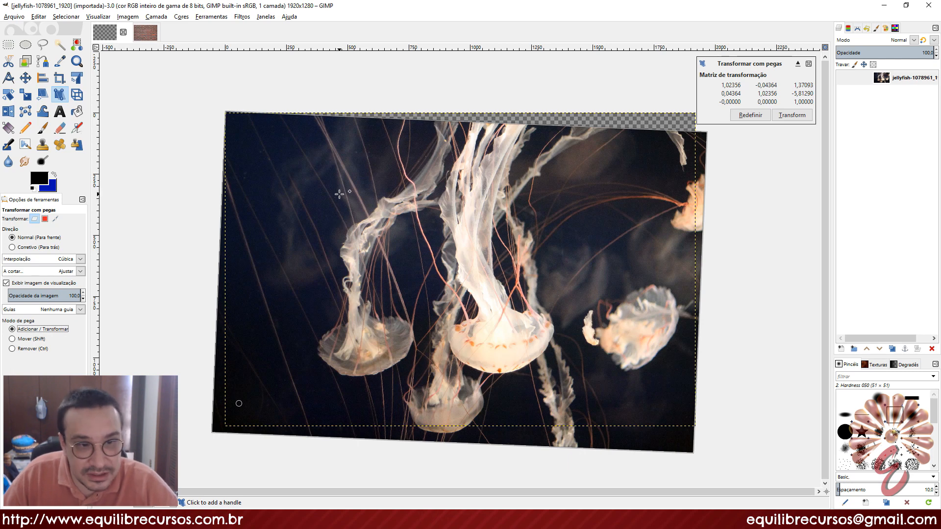
{"action": "key", "text": "shift"}
{"action": "left_click_drag", "start_coordinate": [238, 403], "coordinate": [258, 156]}
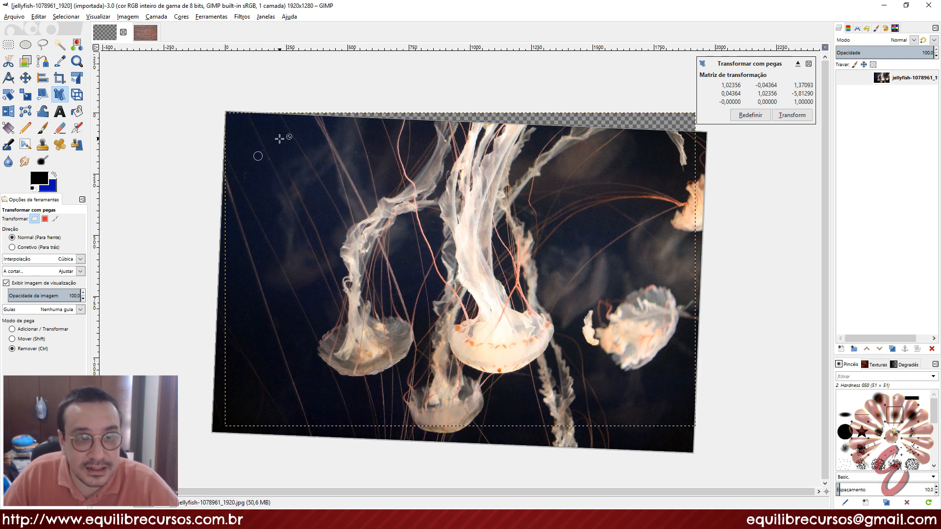
{"action": "left_click", "coordinate": [258, 156], "text": "ctrl"}
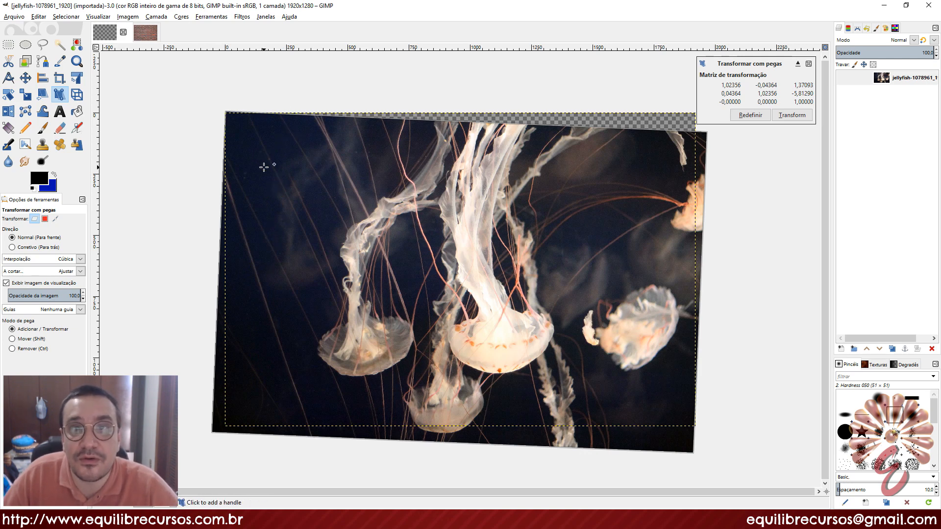
Step: Try stretching and shearing the layer with three new handles near its upper-left area, and reset the transformation
{"action": "left_click", "coordinate": [249, 135]}
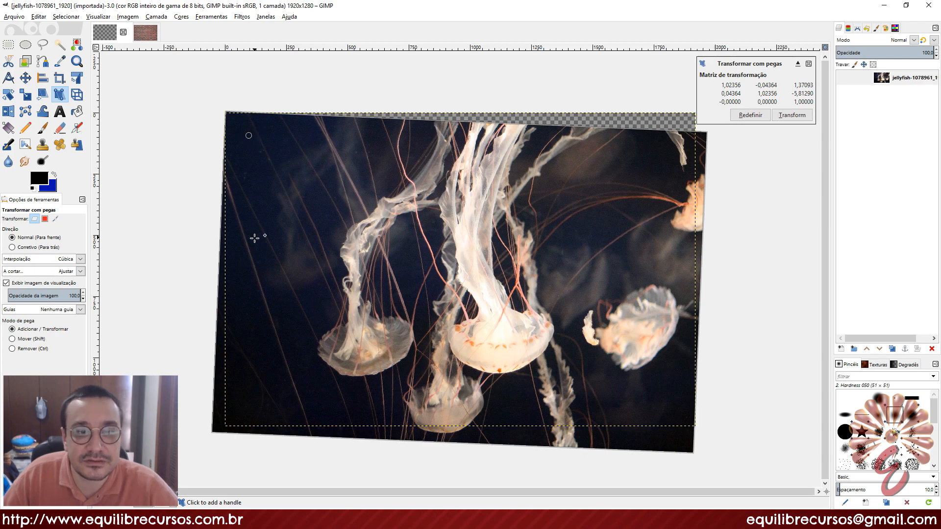
{"action": "left_click", "coordinate": [255, 239]}
{"action": "mouse_move", "coordinate": [314, 162]}
{"action": "left_mouse_down"}
{"action": "mouse_move", "coordinate": [378, 151]}
{"action": "mouse_move", "coordinate": [325, 157]}
{"action": "left_mouse_up"}
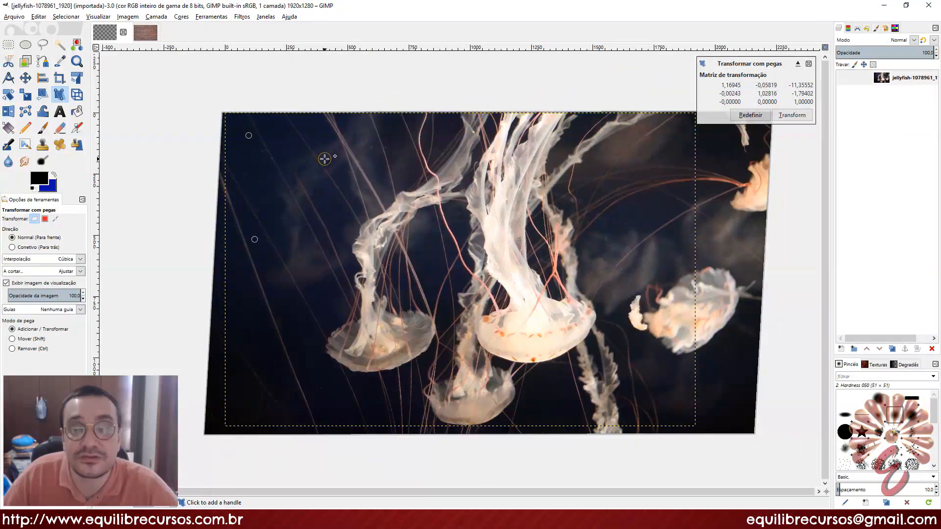
{"action": "left_click", "coordinate": [750, 115]}
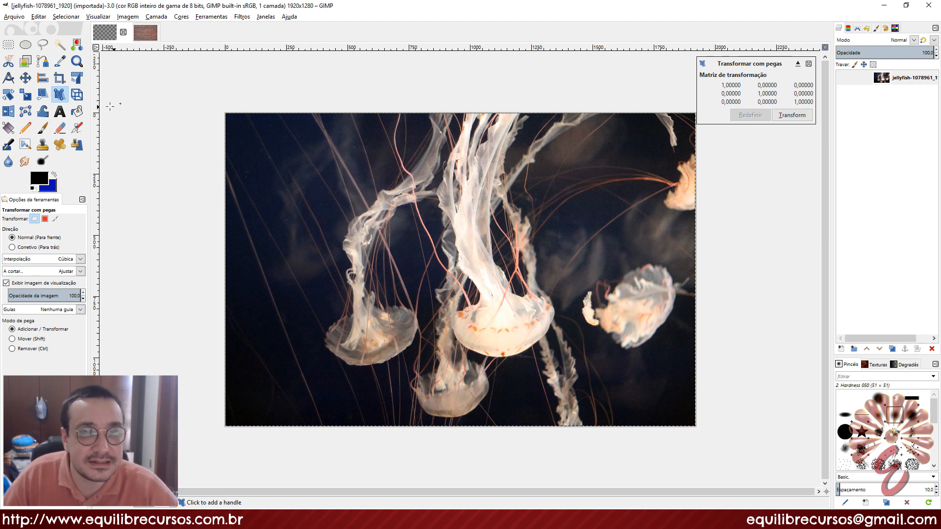
Step: Choose the Perspective tool, switch to the brick wall image and start the transform on its layer
{"action": "left_click", "coordinate": [77, 95]}
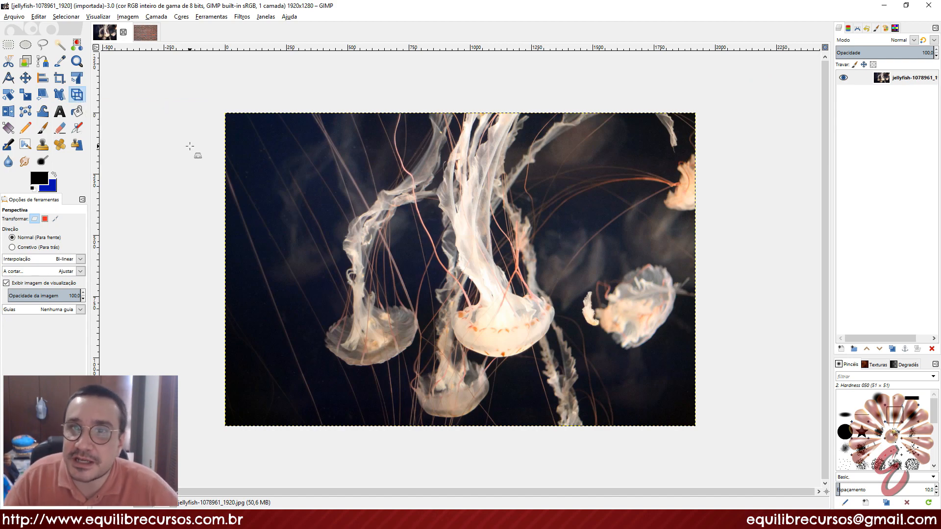
{"action": "left_click", "coordinate": [146, 33]}
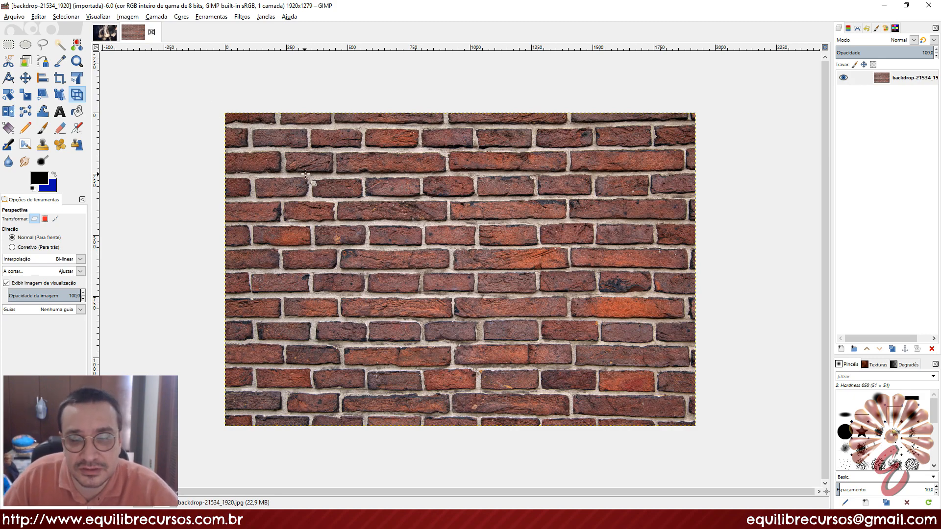
{"action": "left_click", "coordinate": [349, 194]}
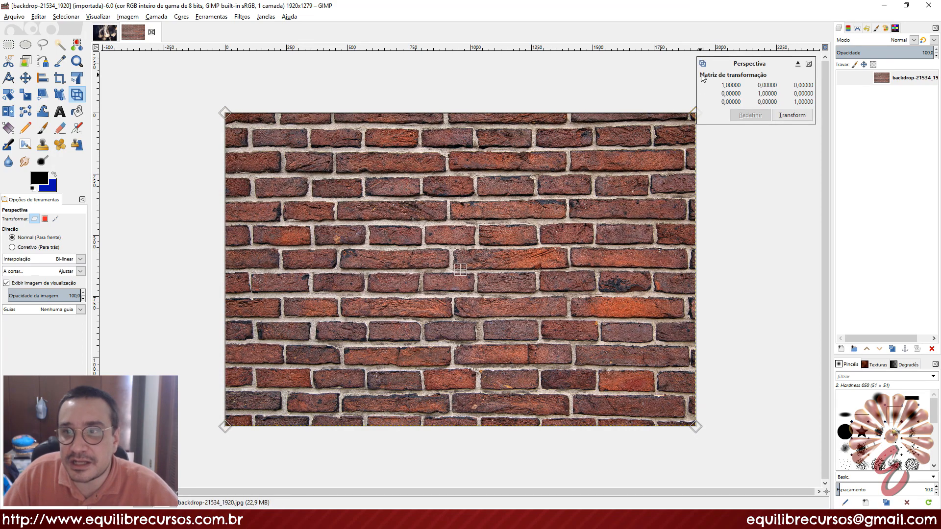
Step: Try a receding wall perspective by pulling the brick layer's two right corners inward, and reset the transformation
{"action": "left_click_drag", "start_coordinate": [426, 181], "coordinate": [402, 180]}
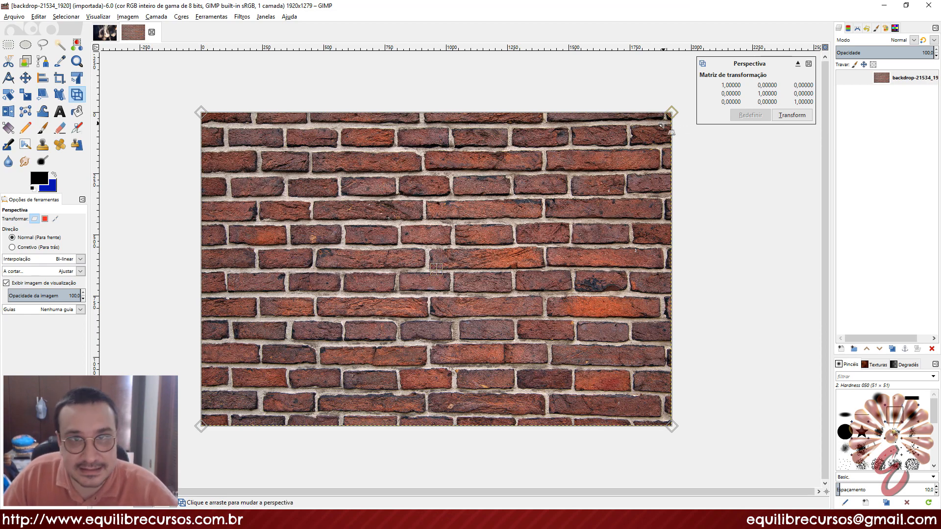
{"action": "left_click_drag", "start_coordinate": [661, 127], "coordinate": [494, 226]}
{"action": "left_click_drag", "start_coordinate": [602, 404], "coordinate": [443, 317]}
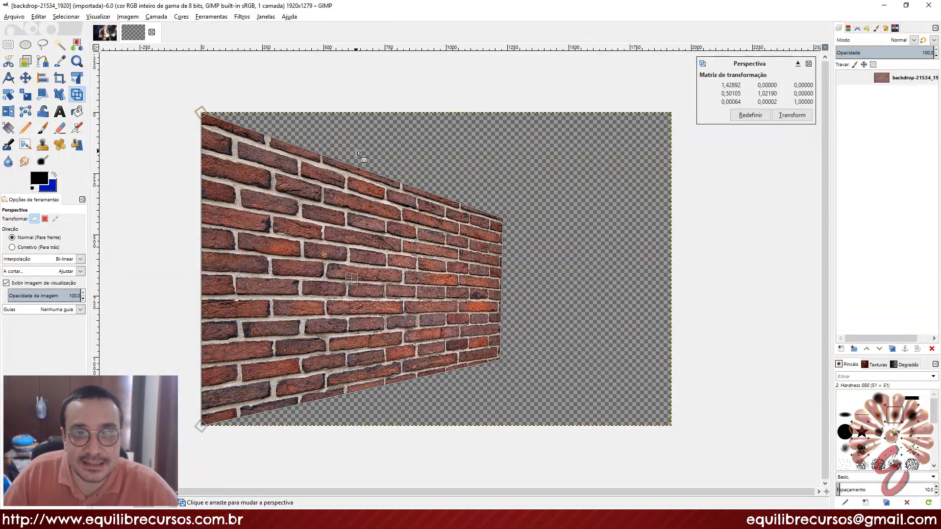
{"action": "left_click", "coordinate": [747, 115]}
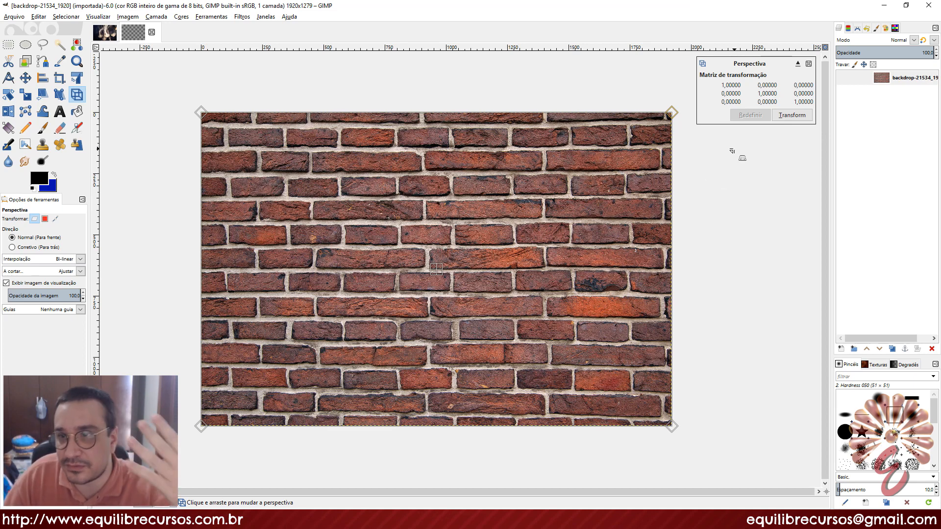
Step: Duplicate the brick wall layer four times
{"action": "left_click", "coordinate": [880, 81]}
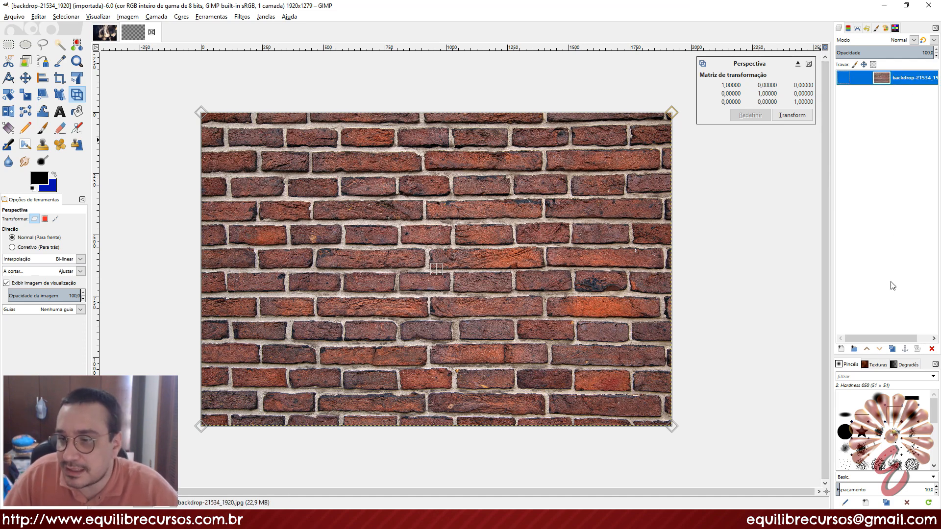
{"action": "left_click", "coordinate": [892, 349]}
{"action": "left_click", "coordinate": [892, 349]}
{"action": "left_click", "coordinate": [892, 349]}
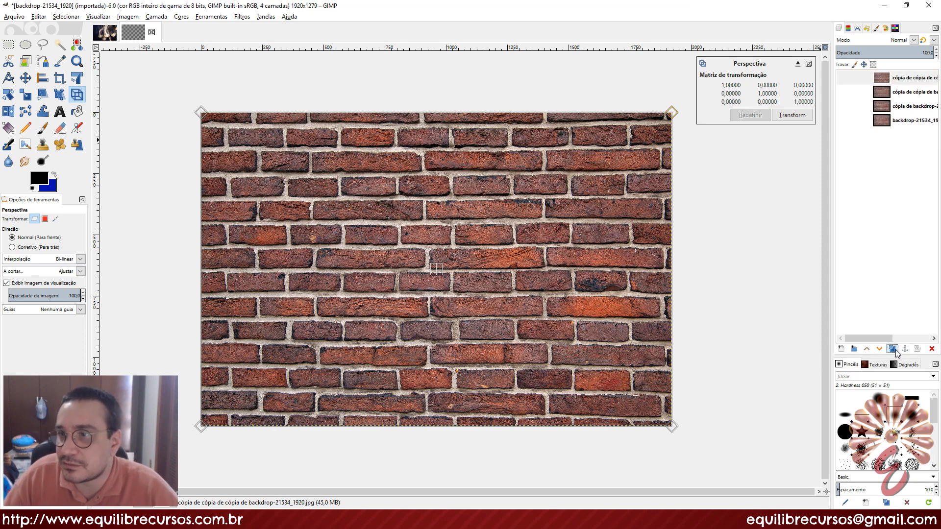
{"action": "left_click", "coordinate": [892, 349]}
Step: Select the original brick wall layer beneath the copies and leave only that layer visible
{"action": "left_click", "coordinate": [894, 80]}
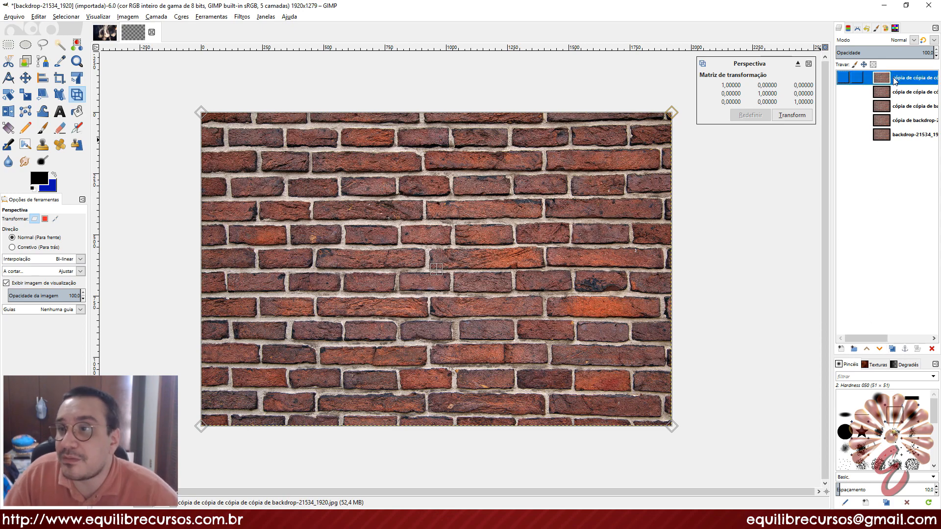
{"action": "left_click", "coordinate": [851, 134]}
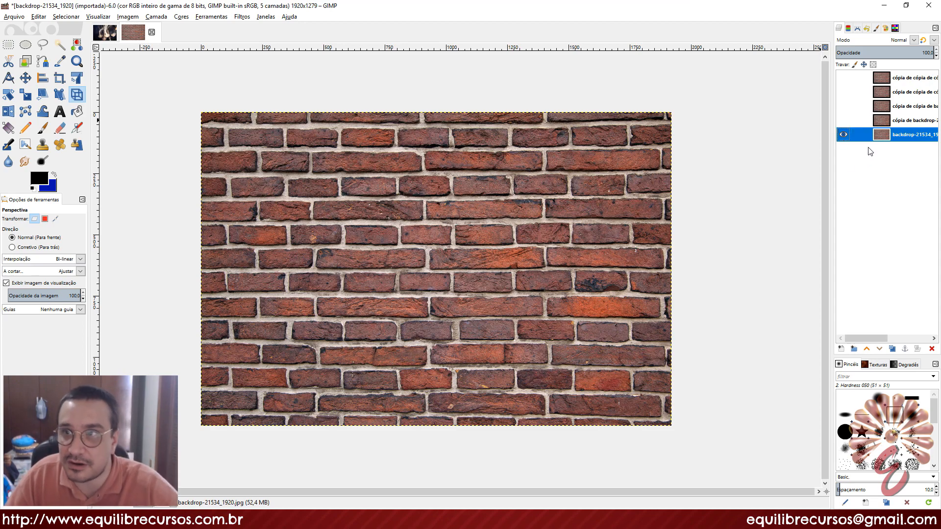
{"action": "left_click", "coordinate": [842, 135]}
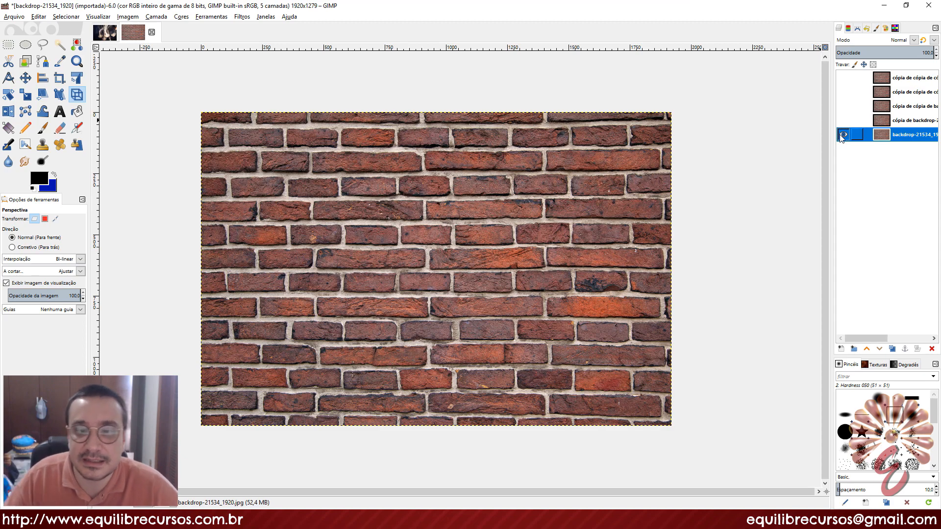
Step: Apply a Perspective transform to the original brick layer, pulling its two right corners inward to form a left wall about one third of the image wide
{"action": "left_click", "coordinate": [435, 172]}
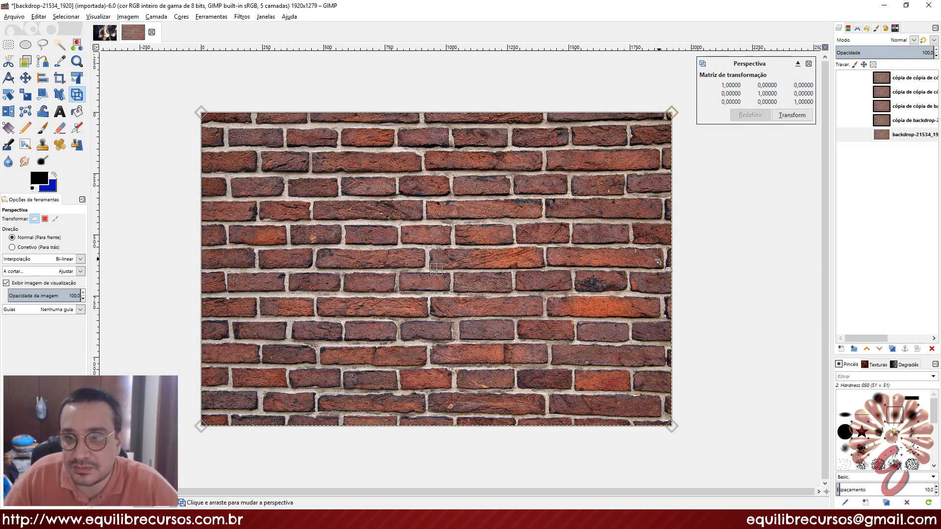
{"action": "left_click_drag", "start_coordinate": [670, 115], "coordinate": [361, 113]}
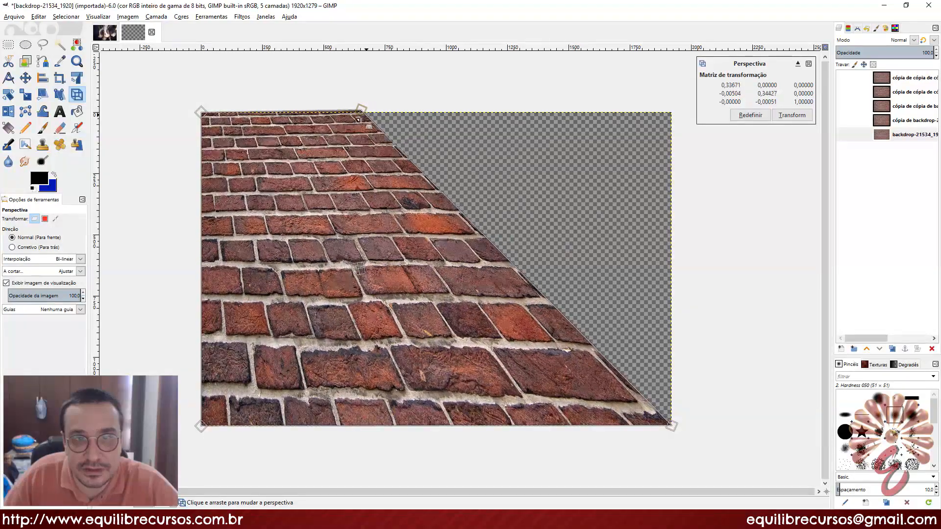
{"action": "left_click_drag", "start_coordinate": [670, 425], "coordinate": [360, 426]}
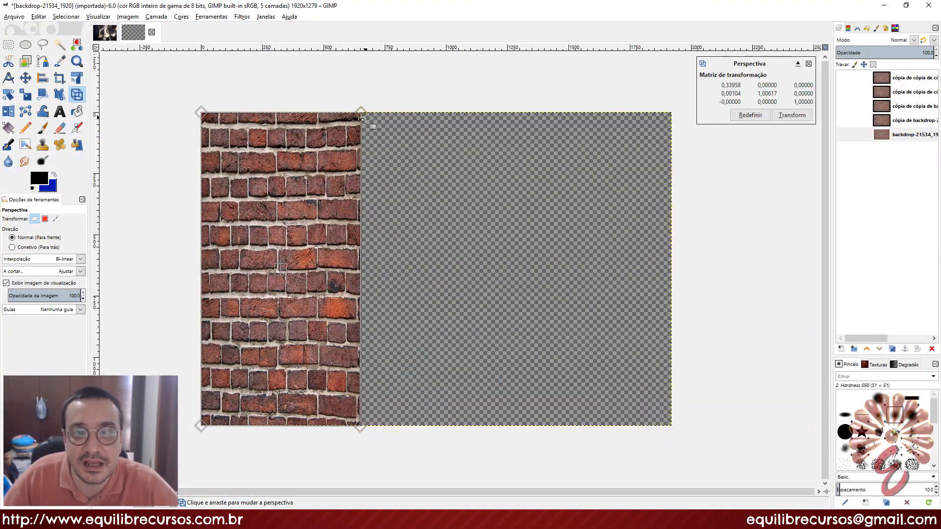
{"action": "left_click_drag", "start_coordinate": [362, 114], "coordinate": [360, 222]}
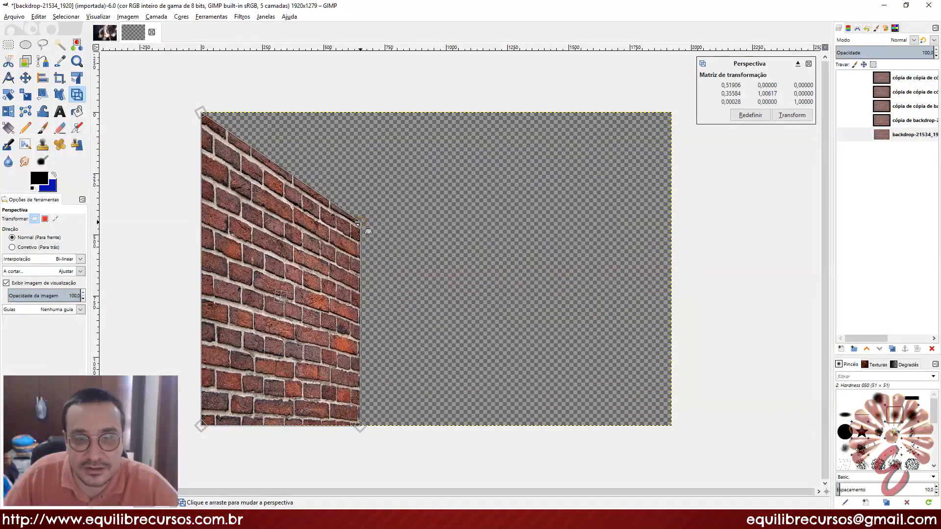
{"action": "left_click_drag", "start_coordinate": [360, 425], "coordinate": [359, 365]}
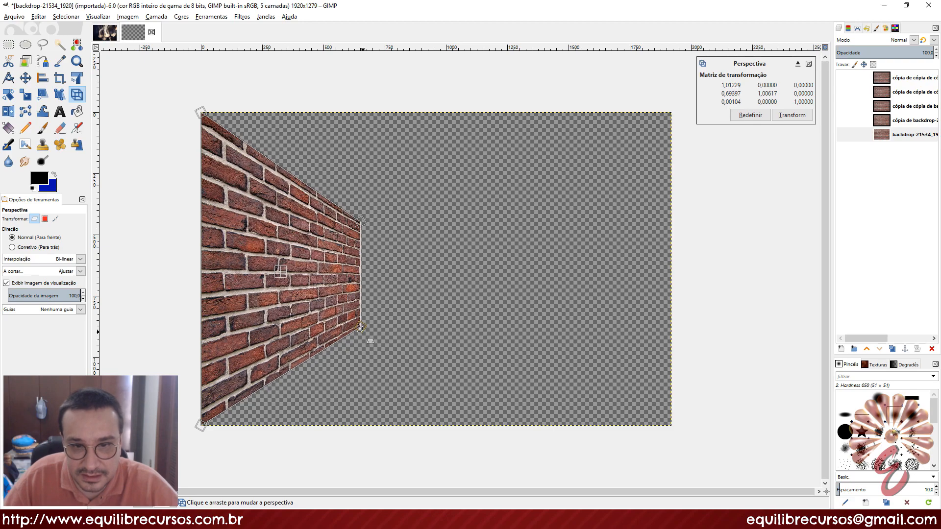
{"action": "left_click_drag", "start_coordinate": [455, 327], "coordinate": [361, 344]}
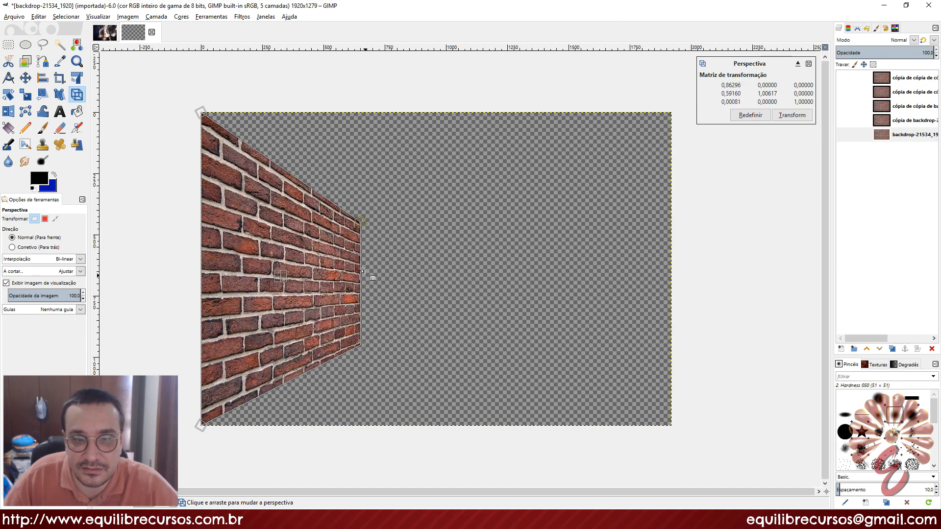
{"action": "left_click_drag", "start_coordinate": [361, 222], "coordinate": [360, 195]}
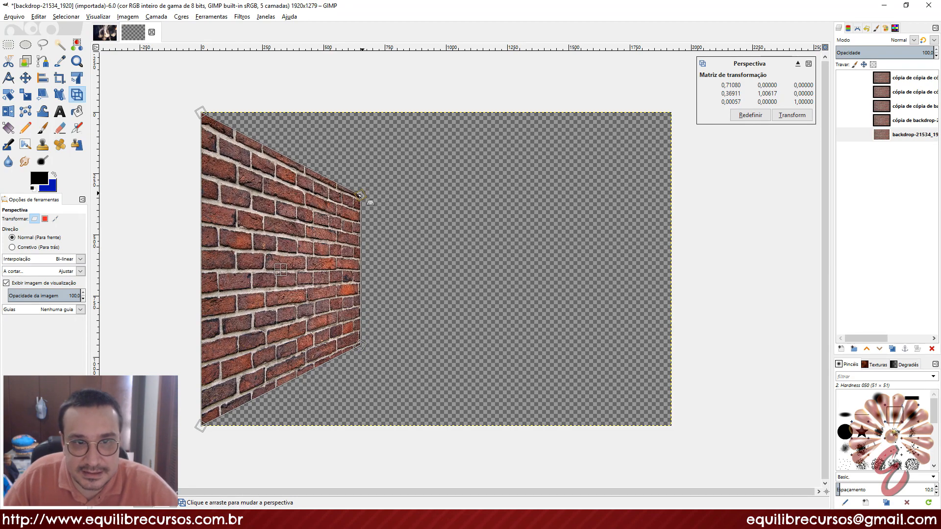
{"action": "left_click", "coordinate": [793, 116]}
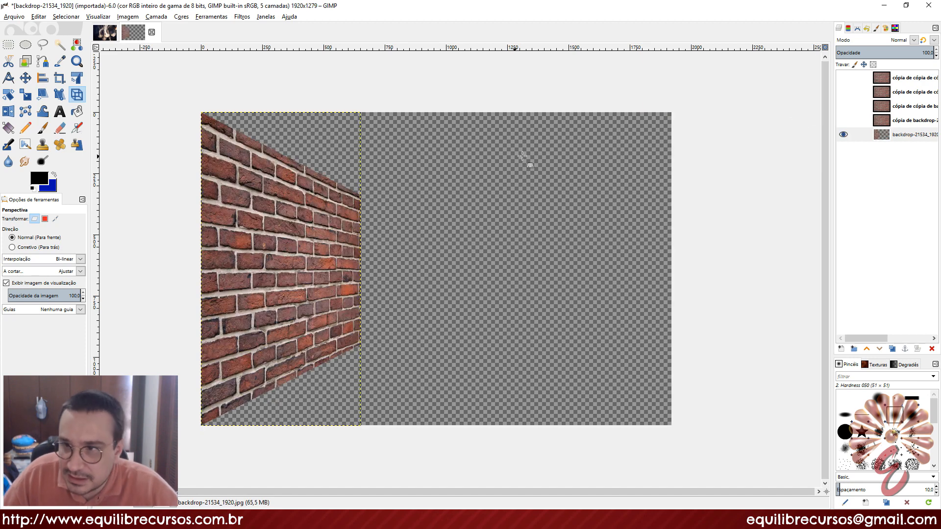
Step: Delete the topmost brick copy and duplicate the transformed left wall layer
{"action": "left_click", "coordinate": [903, 79]}
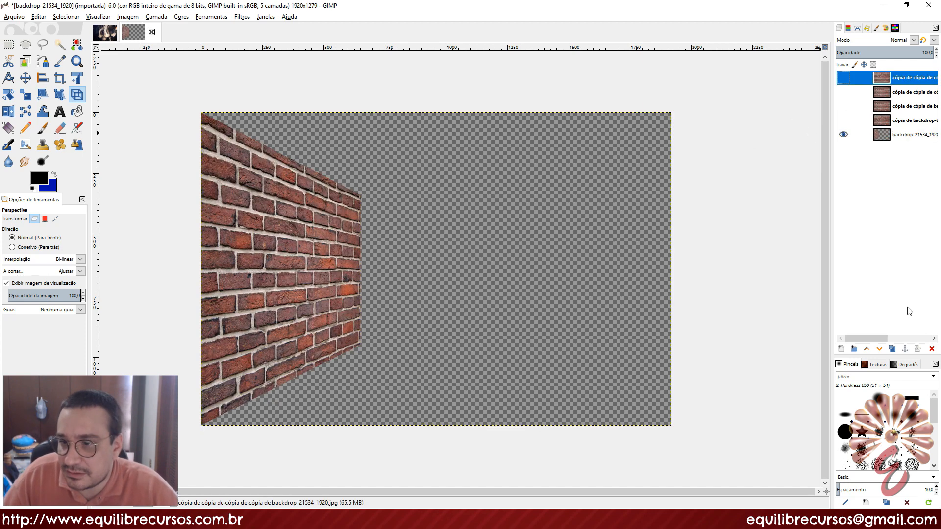
{"action": "left_click", "coordinate": [932, 348]}
{"action": "left_click", "coordinate": [903, 118]}
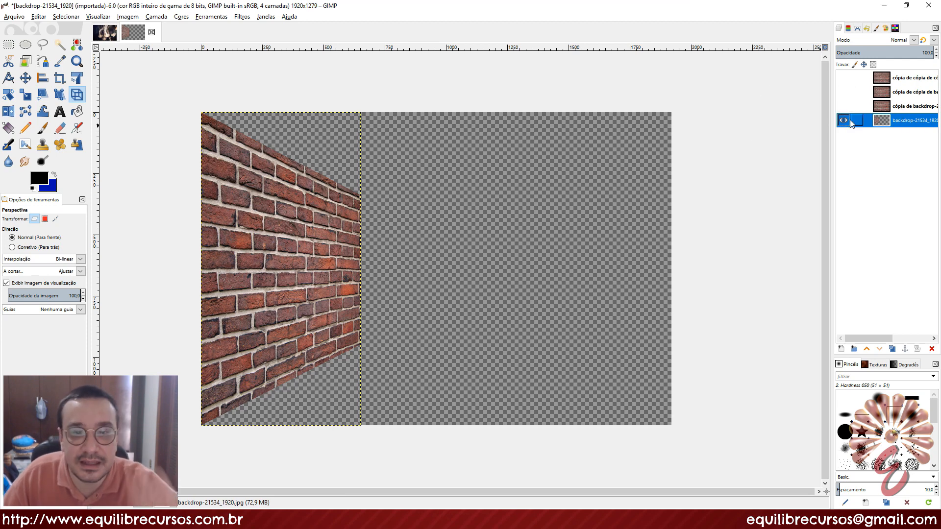
{"action": "left_click", "coordinate": [891, 349]}
{"action": "left_click", "coordinate": [26, 77]}
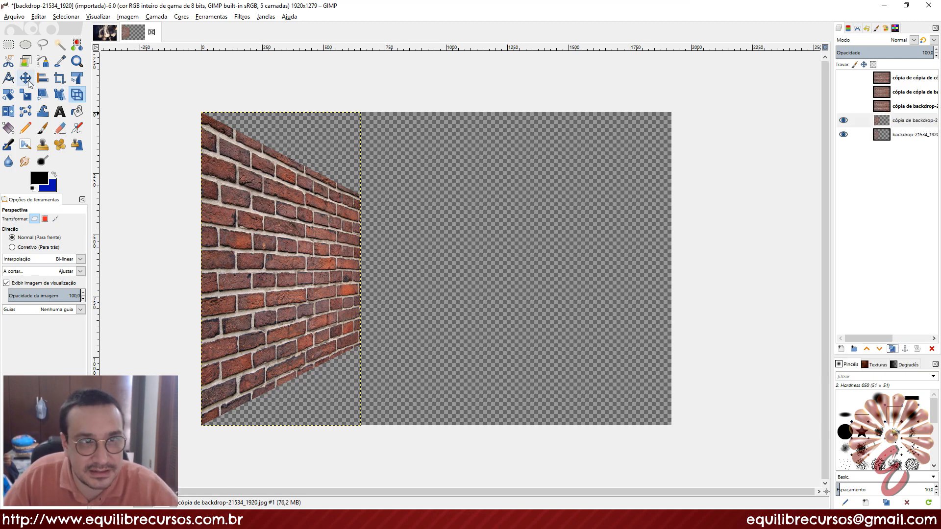
{"action": "left_click_drag", "start_coordinate": [247, 186], "coordinate": [372, 191]}
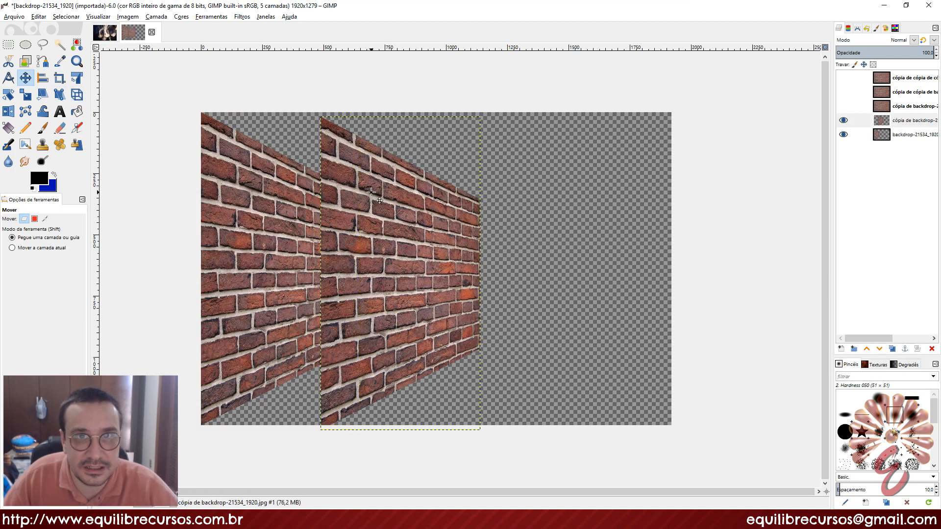
{"action": "key", "text": "ctrl+z"}
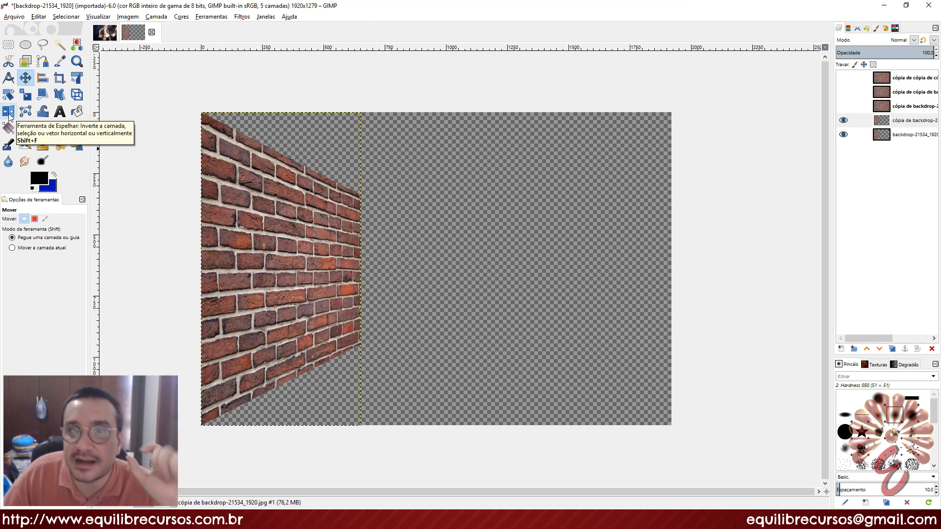
Step: Flip the duplicated wall layer horizontally and move it against the image's right edge as the right wall
{"action": "left_click", "coordinate": [9, 113]}
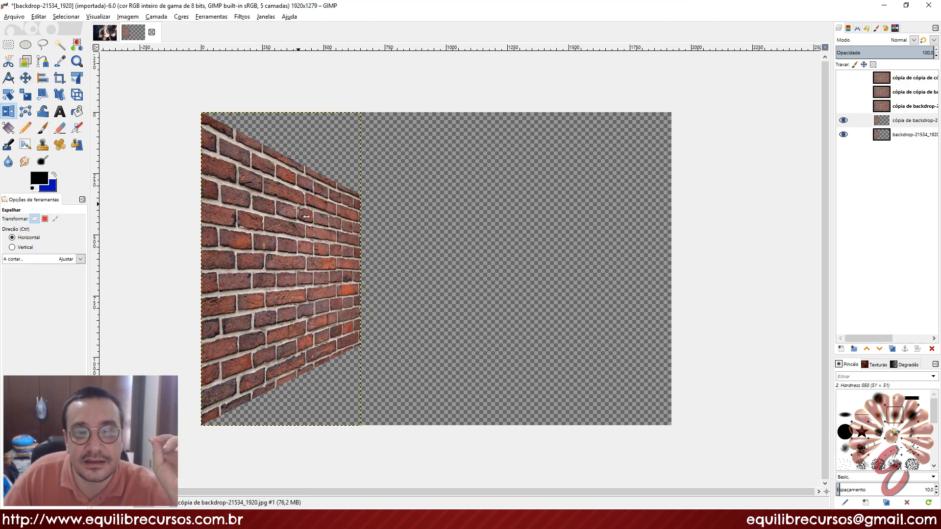
{"action": "left_click", "coordinate": [297, 207]}
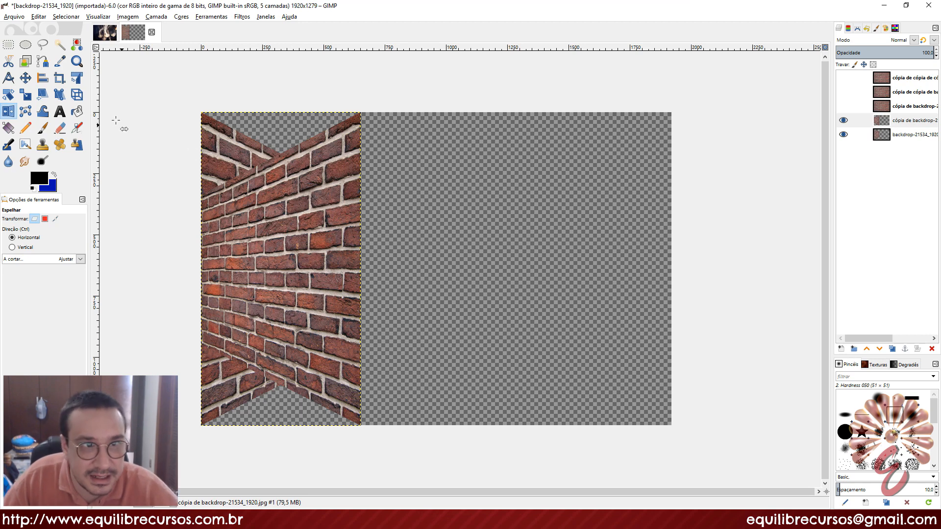
{"action": "left_click", "coordinate": [25, 78]}
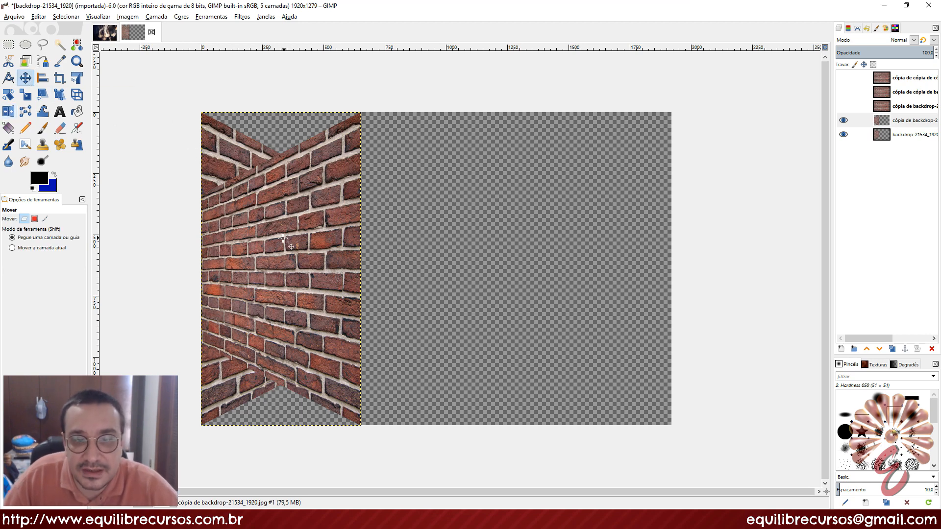
{"action": "left_click_drag", "start_coordinate": [293, 238], "coordinate": [604, 242]}
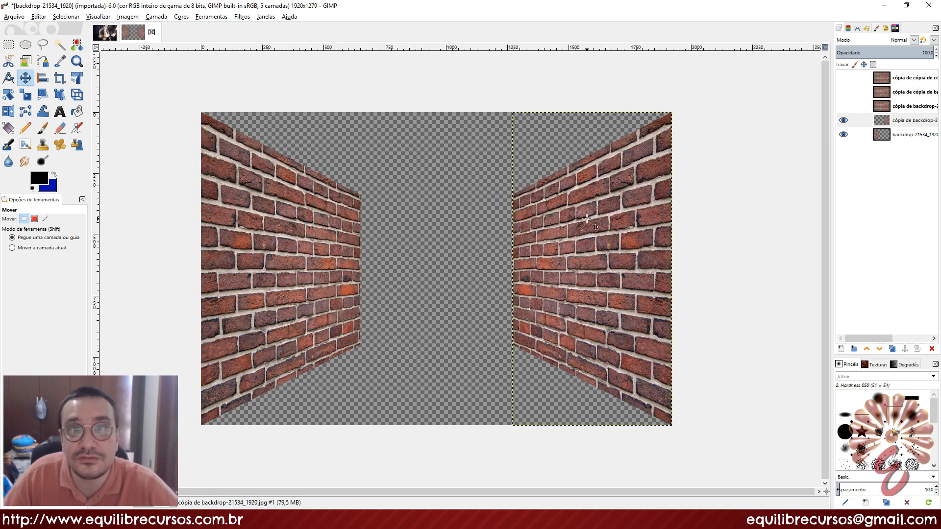
Step: Show the next untransformed brick copy and apply Perspective, bringing its lower corners to the side walls' inner upper corners to form the ceiling
{"action": "left_click", "coordinate": [864, 106]}
{"action": "left_click", "coordinate": [843, 106]}
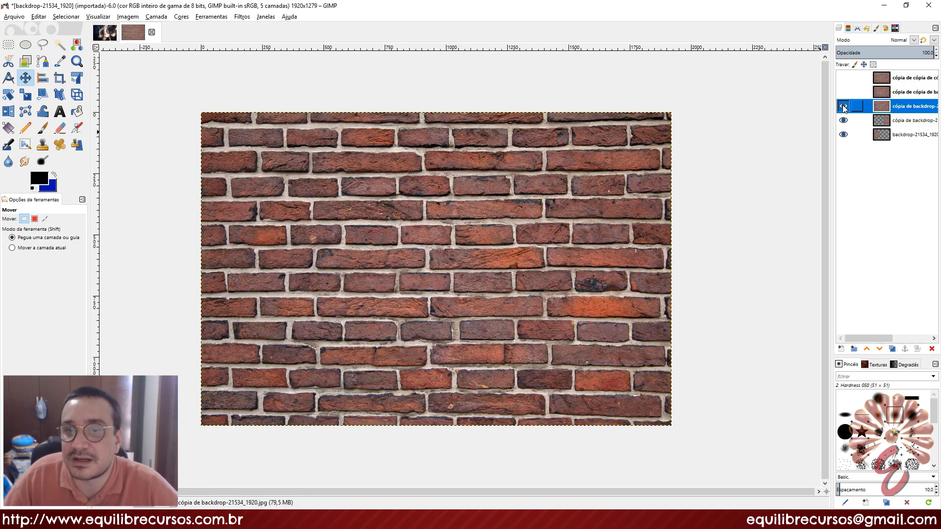
{"action": "left_click", "coordinate": [77, 93]}
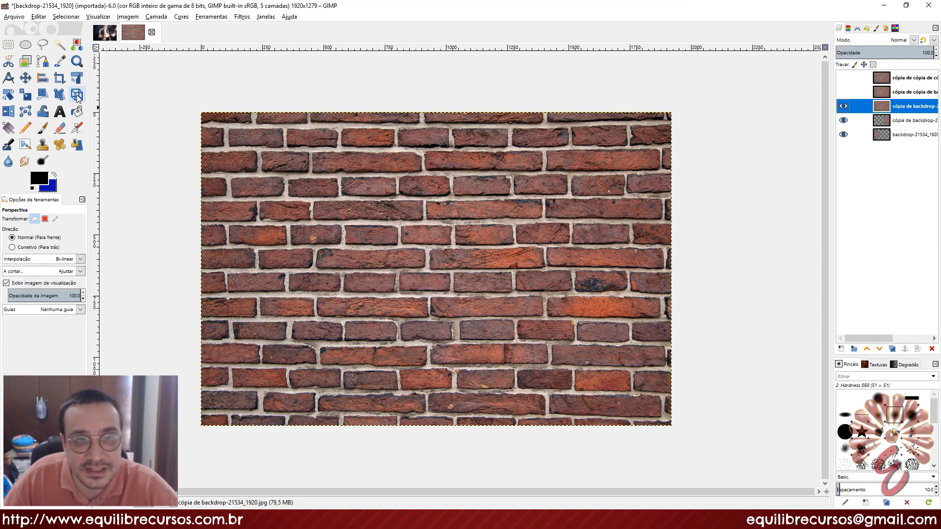
{"action": "left_click", "coordinate": [350, 268]}
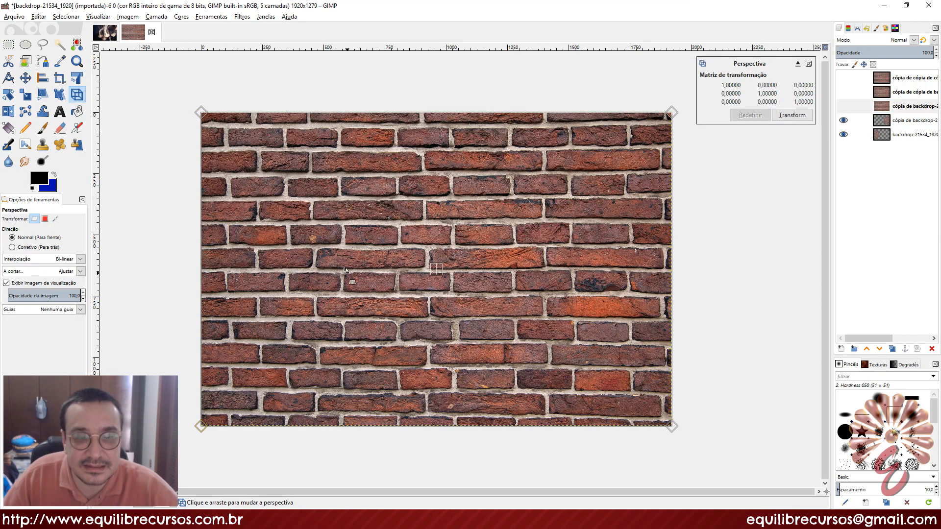
{"action": "left_click_drag", "start_coordinate": [201, 425], "coordinate": [363, 196]}
{"action": "left_click_drag", "start_coordinate": [674, 420], "coordinate": [515, 194]}
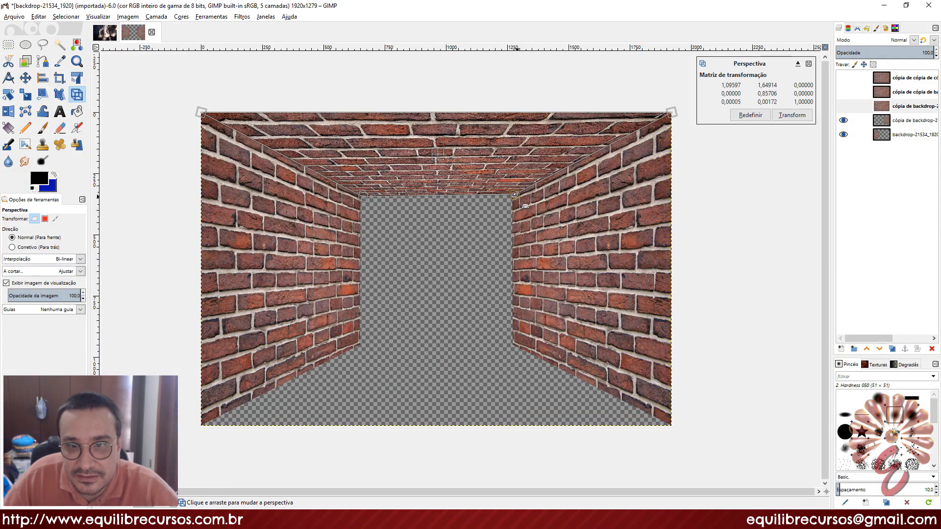
{"action": "left_click", "coordinate": [787, 117]}
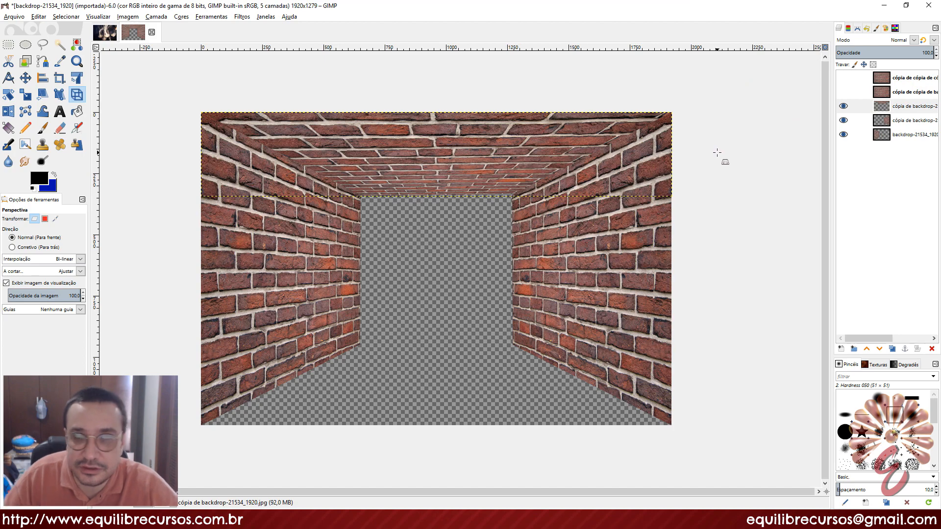
Step: Show the next flat brick copy and apply Perspective, bringing its upper corners to the side walls' inner lower corners to form the floor
{"action": "left_click", "coordinate": [843, 91]}
{"action": "left_click", "coordinate": [880, 92]}
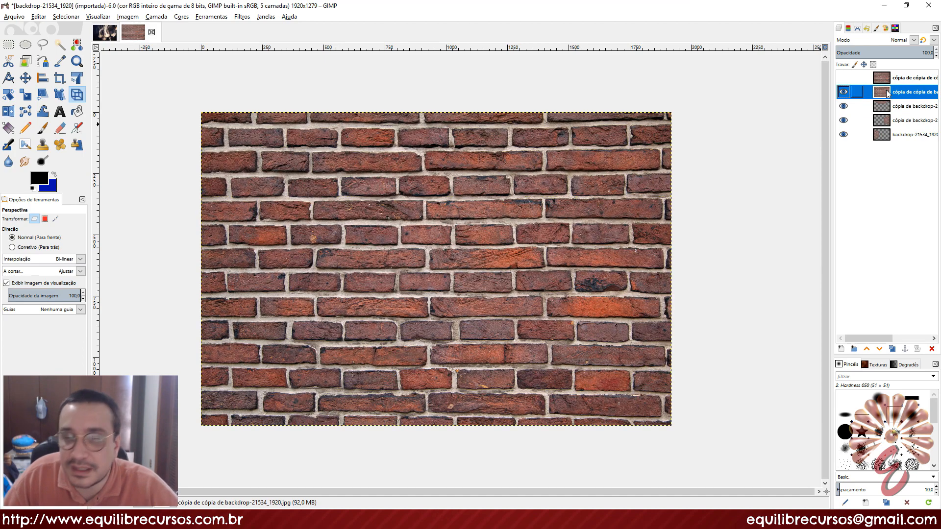
{"action": "left_click", "coordinate": [353, 231]}
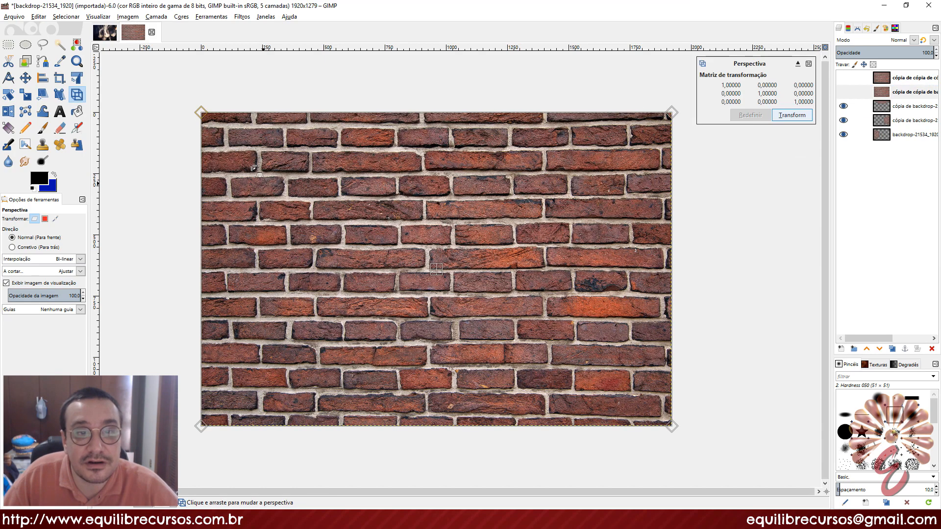
{"action": "mouse_move", "coordinate": [201, 113]}
{"action": "left_mouse_down"}
{"action": "mouse_move", "coordinate": [313, 206]}
{"action": "mouse_move", "coordinate": [373, 314]}
{"action": "mouse_move", "coordinate": [360, 343]}
{"action": "left_mouse_up"}
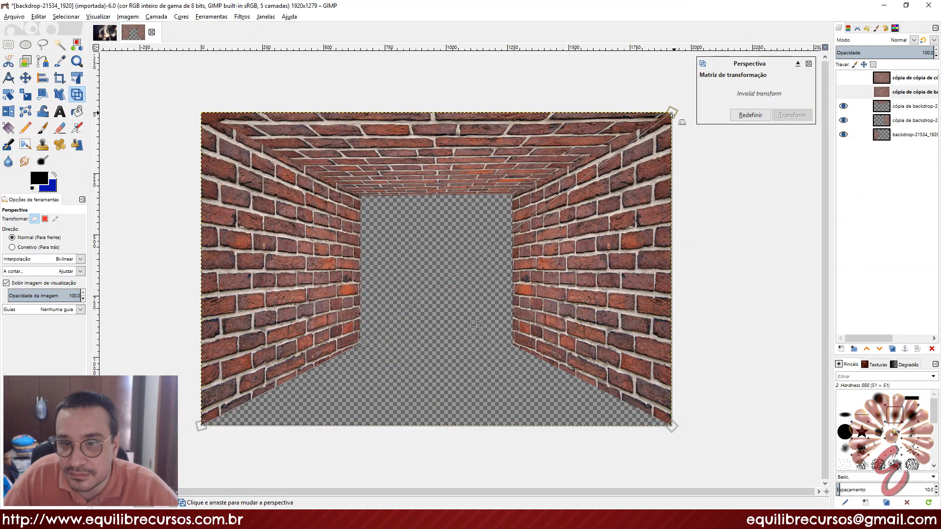
{"action": "left_click_drag", "start_coordinate": [671, 114], "coordinate": [515, 347]}
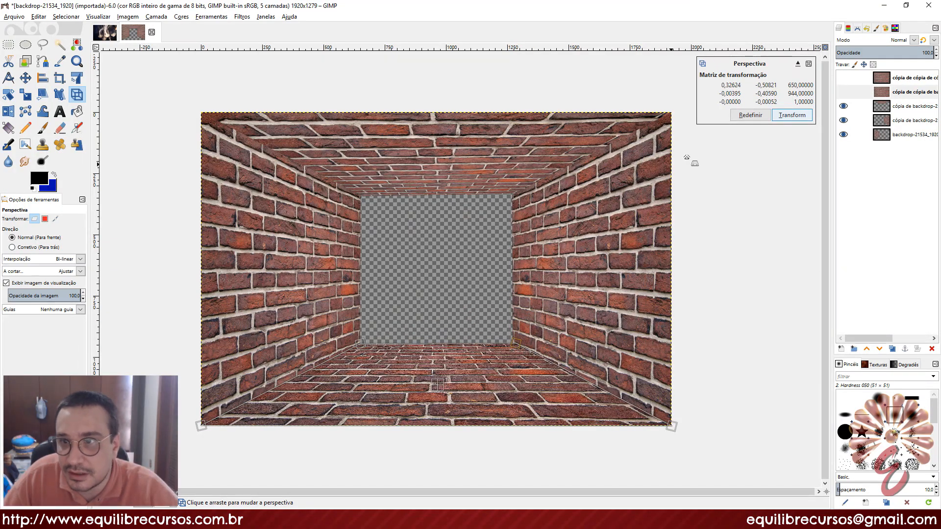
{"action": "left_click", "coordinate": [791, 115]}
Step: Show the last flat brick copy and scale it around its centre to about 979 × 652 px as the back wall
{"action": "left_click", "coordinate": [898, 78]}
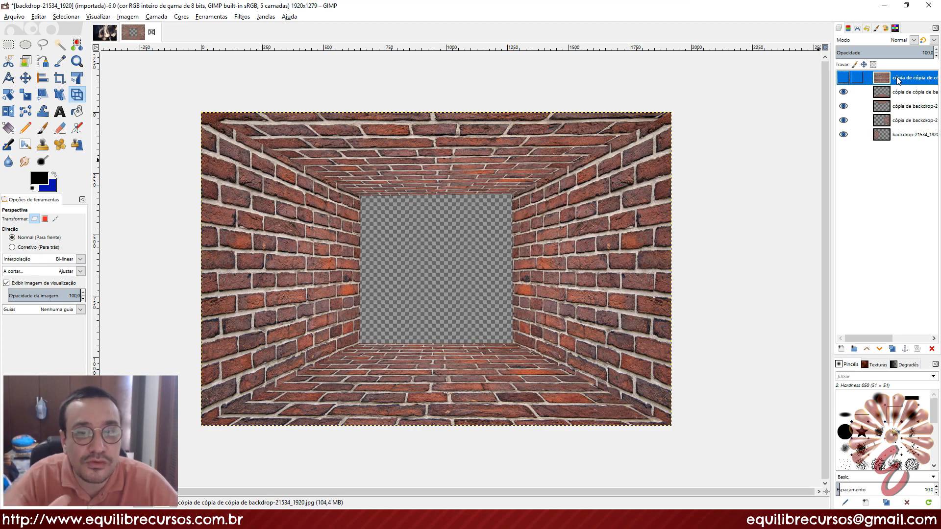
{"action": "left_click", "coordinate": [843, 78]}
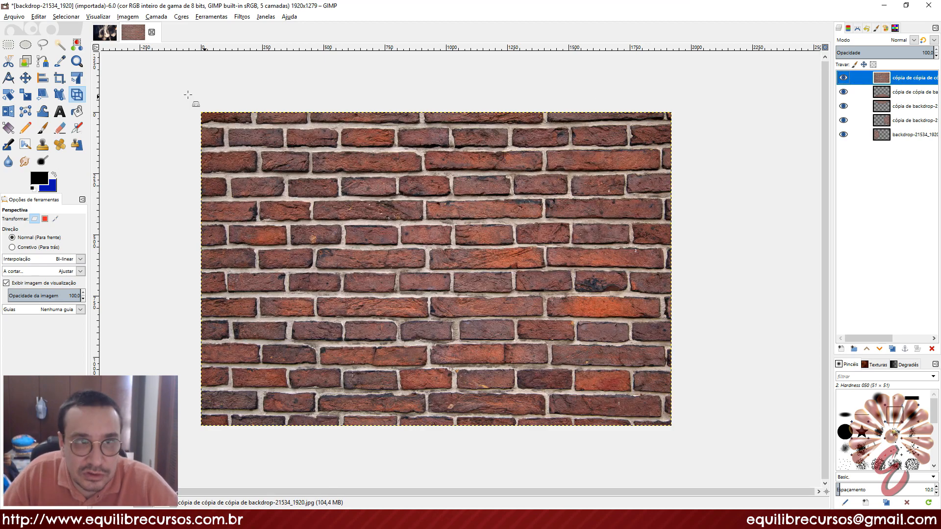
{"action": "left_click", "coordinate": [25, 94]}
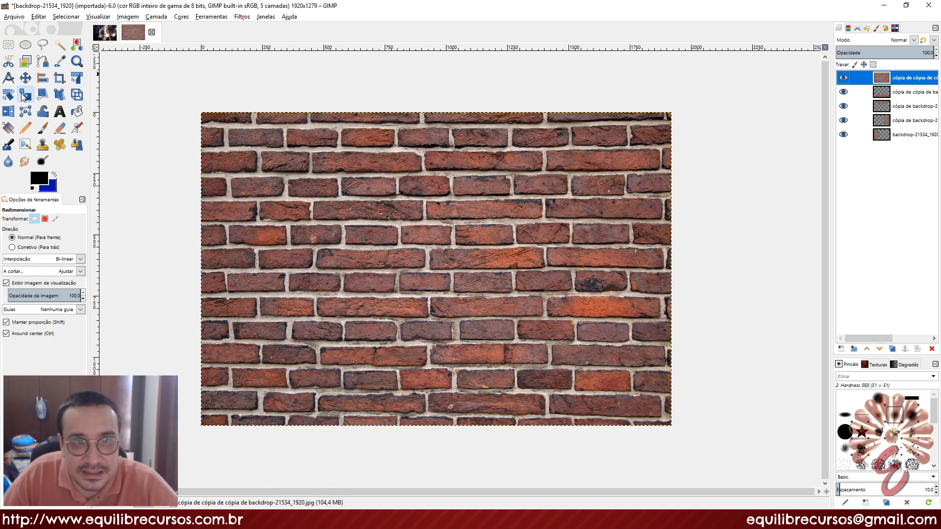
{"action": "left_click", "coordinate": [240, 157]}
{"action": "left_click_drag", "start_coordinate": [233, 144], "coordinate": [439, 258]}
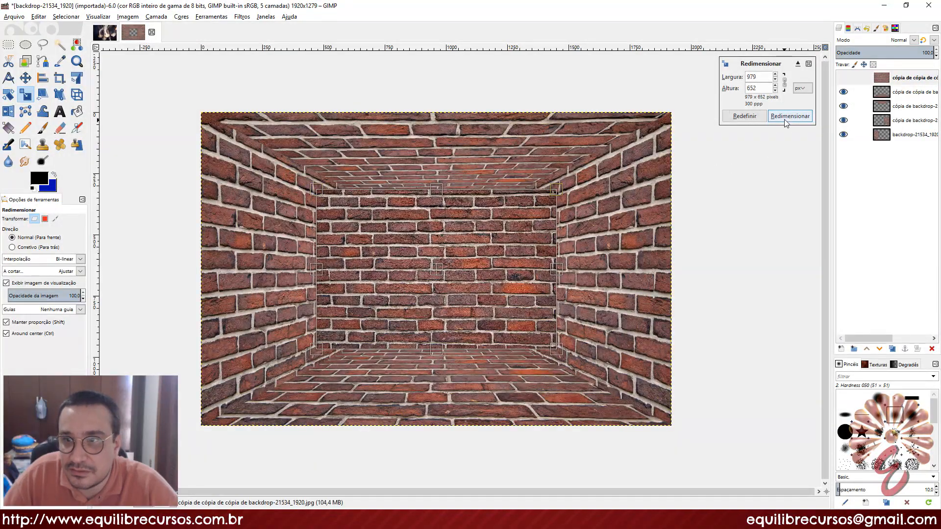
{"action": "left_click", "coordinate": [790, 115]}
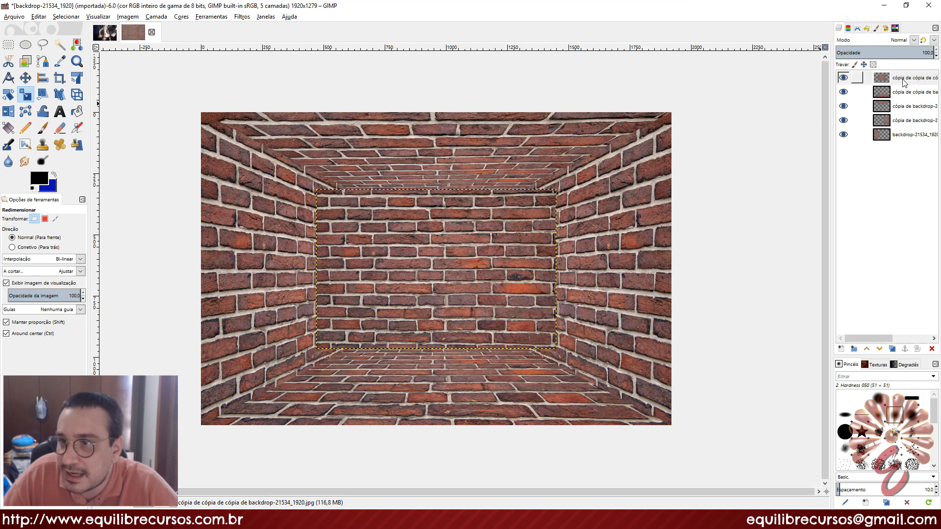
Step: Move the scaled back wall layer to the bottom of the layer stack and keep it selected
{"action": "left_click_drag", "start_coordinate": [904, 82], "coordinate": [904, 144]}
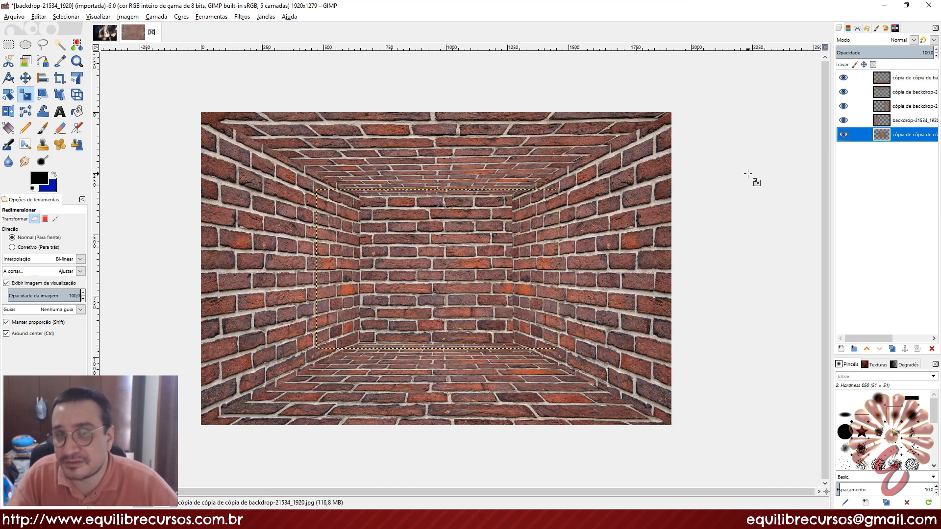
{"action": "left_click", "coordinate": [902, 82]}
{"action": "left_click", "coordinate": [897, 138]}
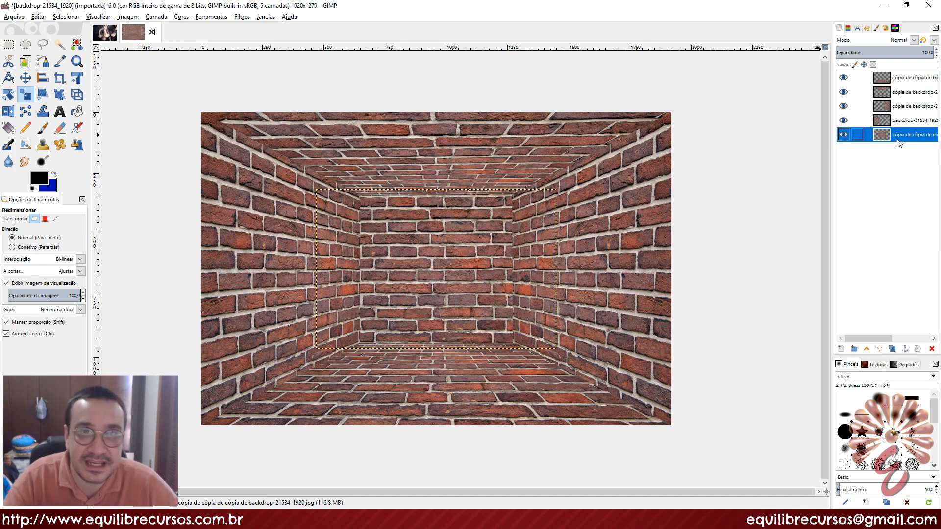